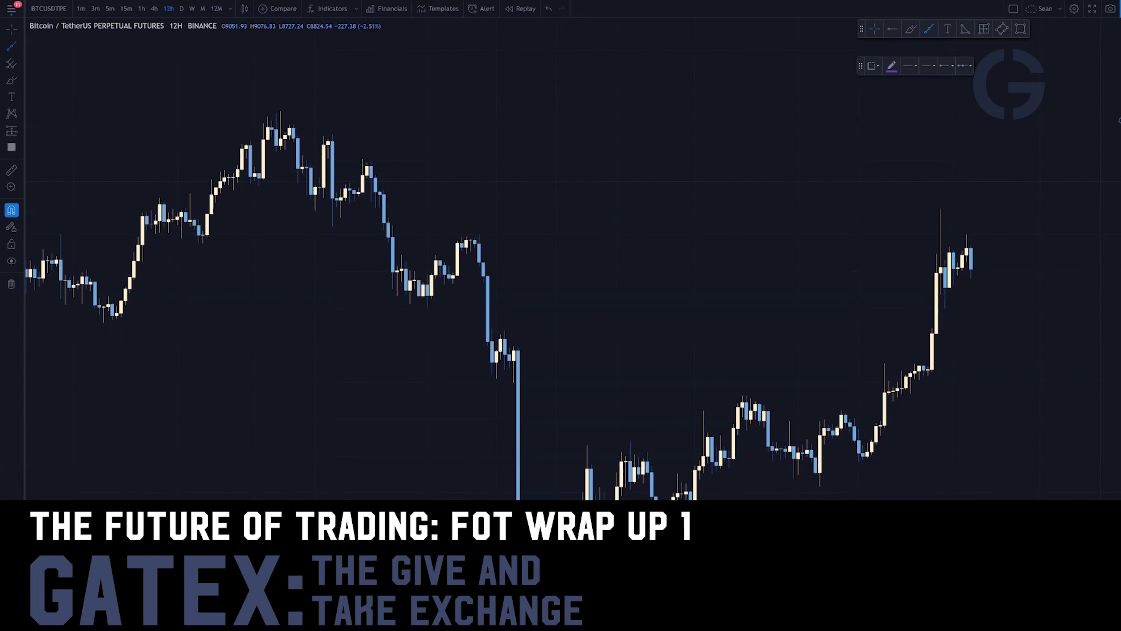
# Draw a ray from the highest peak before the crash through the next lower high
pyautogui.click(845, 116)
pyautogui.press('Escape')
pyautogui.moveTo(1118, 117); pyautogui.dragTo(1118, 249)
pyautogui.moveTo(668, 249); pyautogui.dragTo(705, 154)
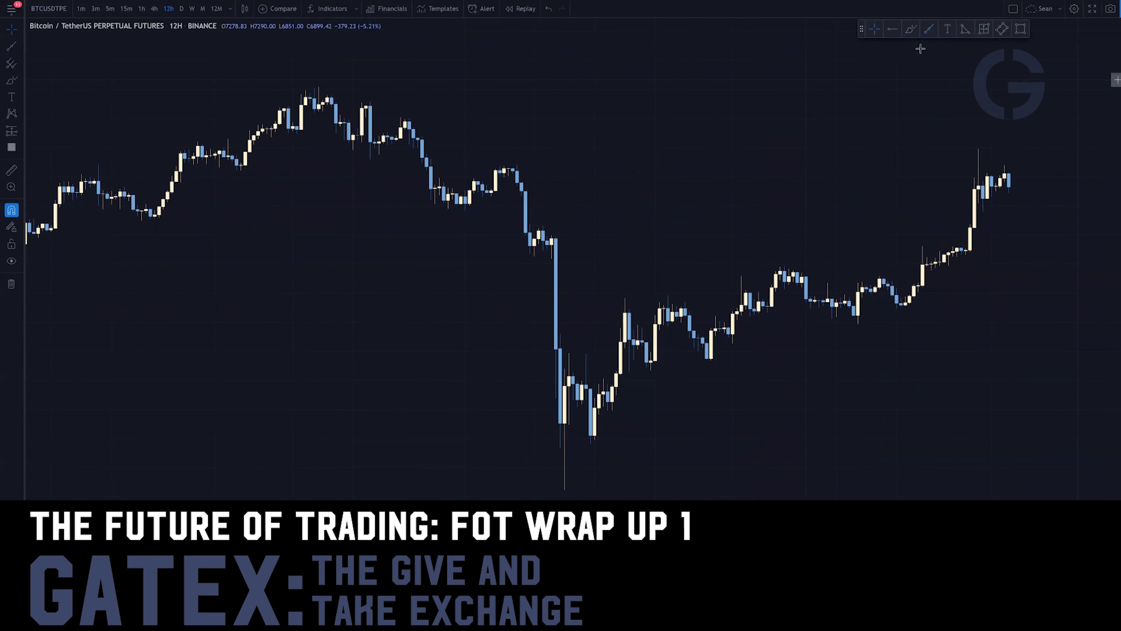
pyautogui.hotkey('alt', 't')
pyautogui.click(318, 83)
pyautogui.click(366, 105)
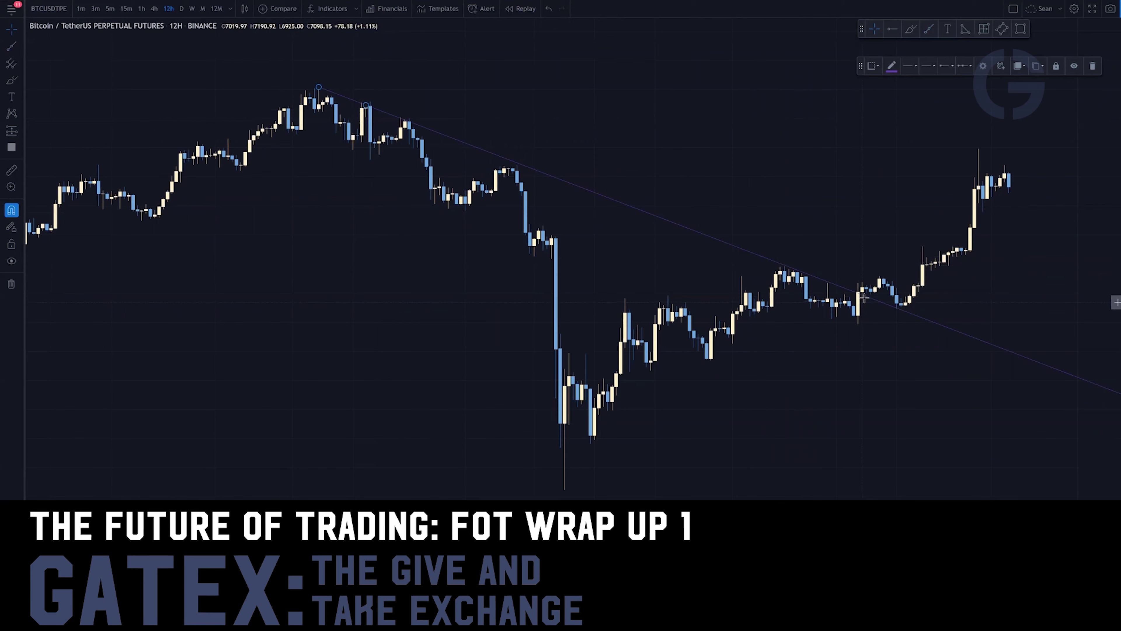
# Add two rays from the same peak, through the last two swing highs before the steep final rally
pyautogui.click(929, 29)
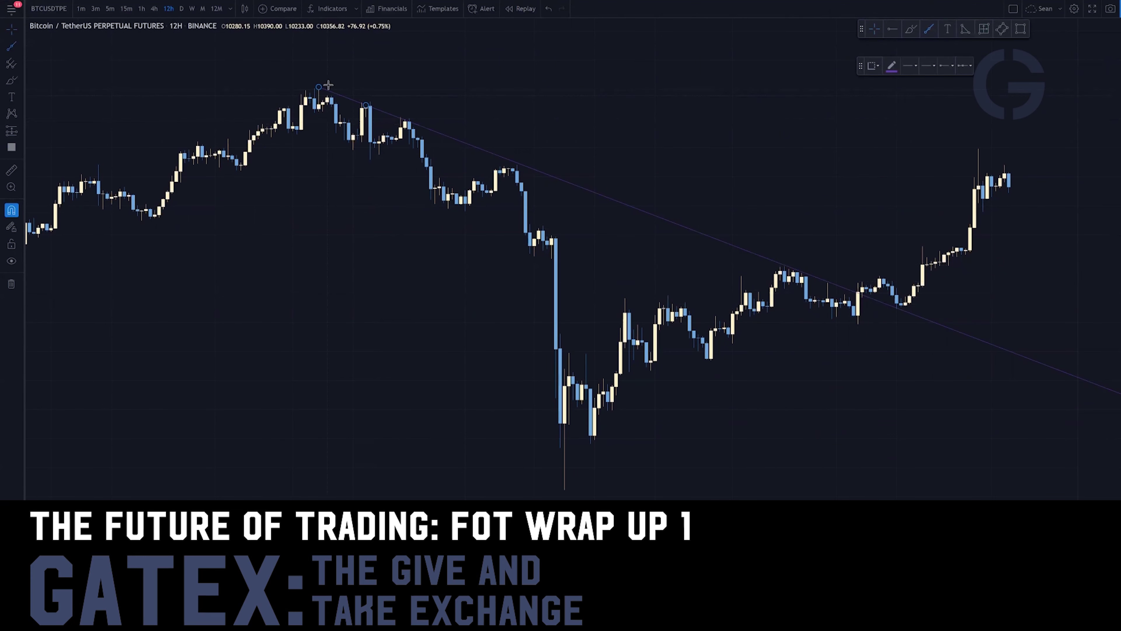
pyautogui.click(881, 275)
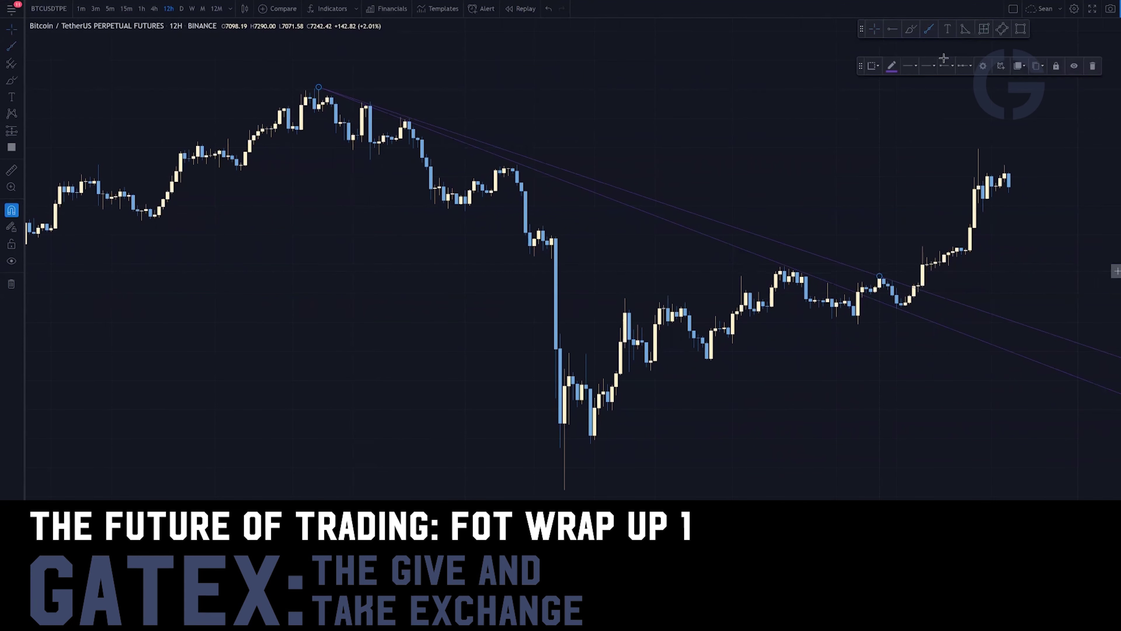
pyautogui.click(932, 30)
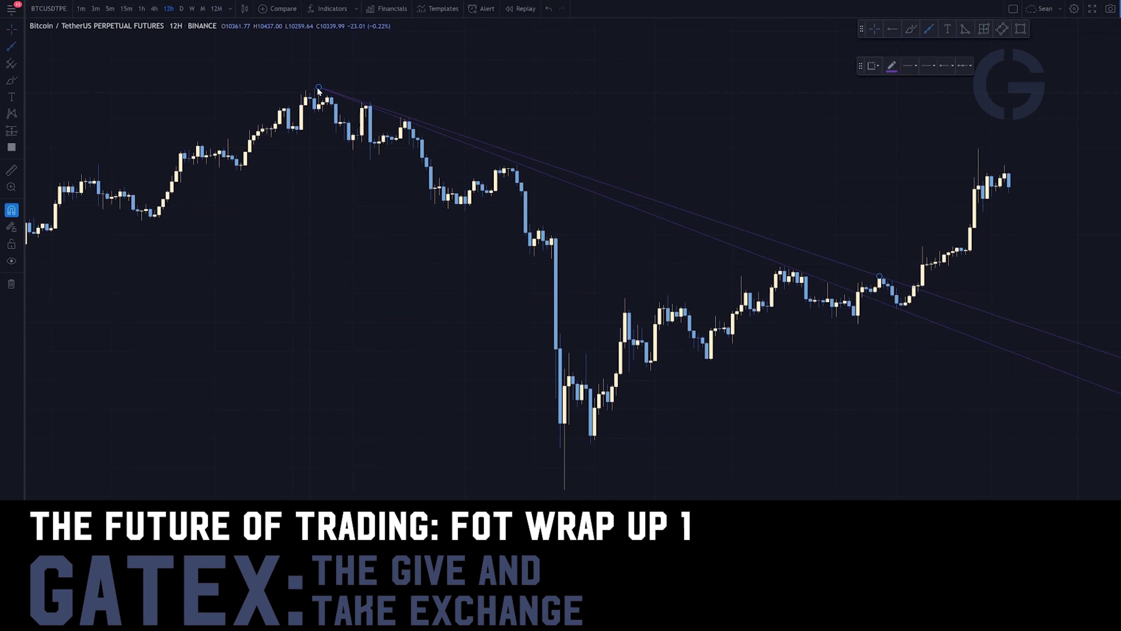
pyautogui.click(923, 246)
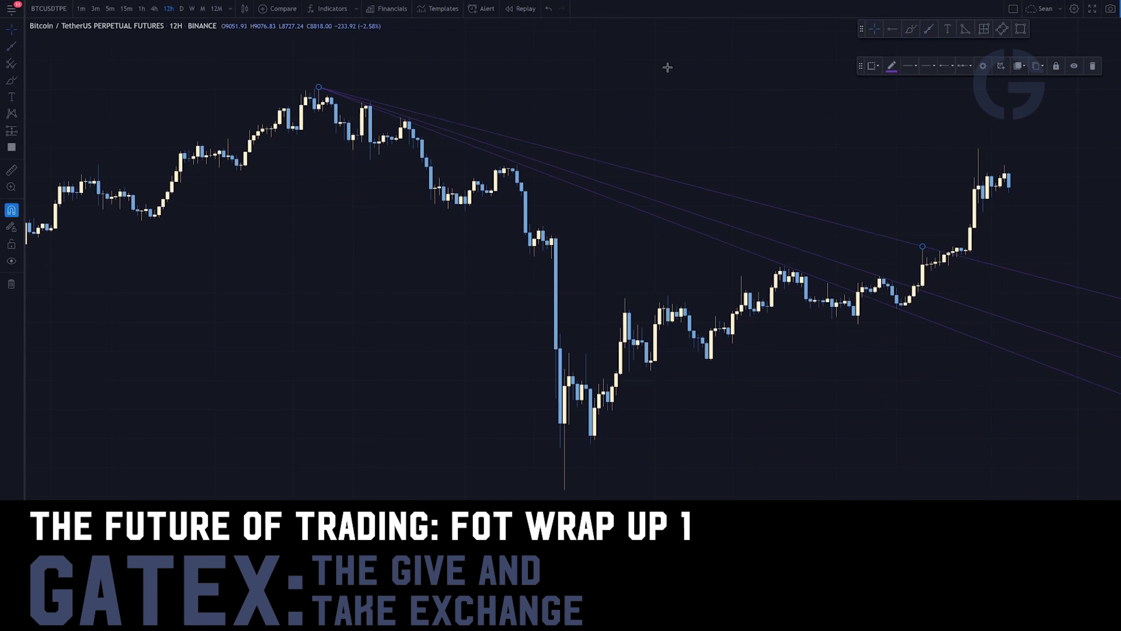
# Add a fourth ray from the peak through the most recent high, and delete that ray
pyautogui.click(929, 30)
pyautogui.click(975, 148)
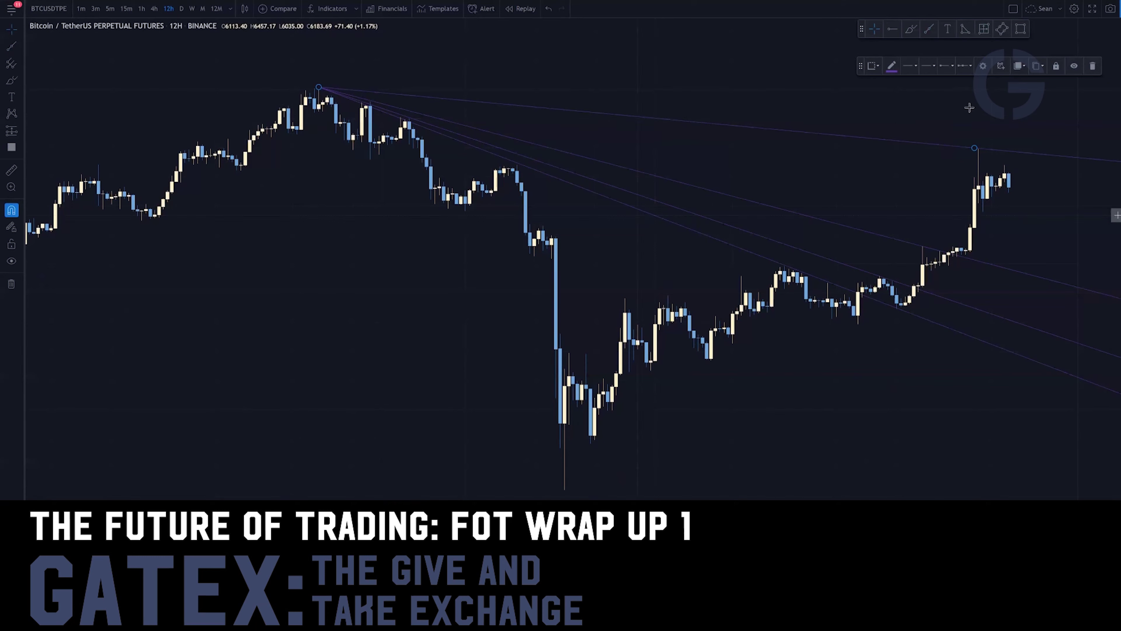
pyautogui.click(1007, 153)
pyautogui.click(997, 153)
pyautogui.press('Delete')
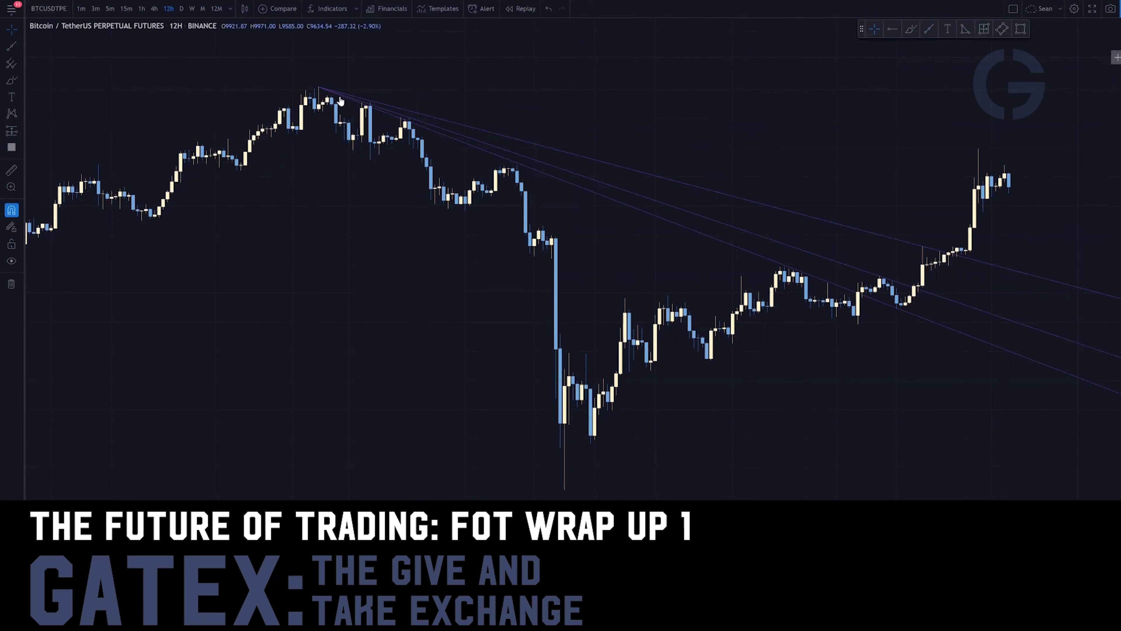
# Remove all the fanned rays from the chart
pyautogui.click(364, 108)
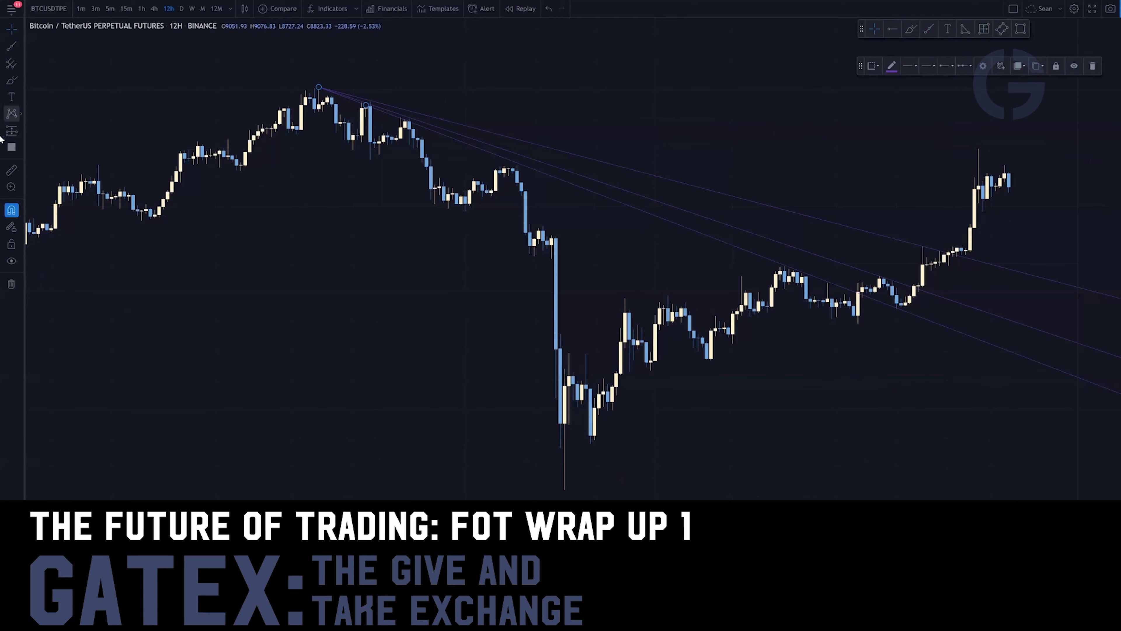
pyautogui.rightClick(573, 271)
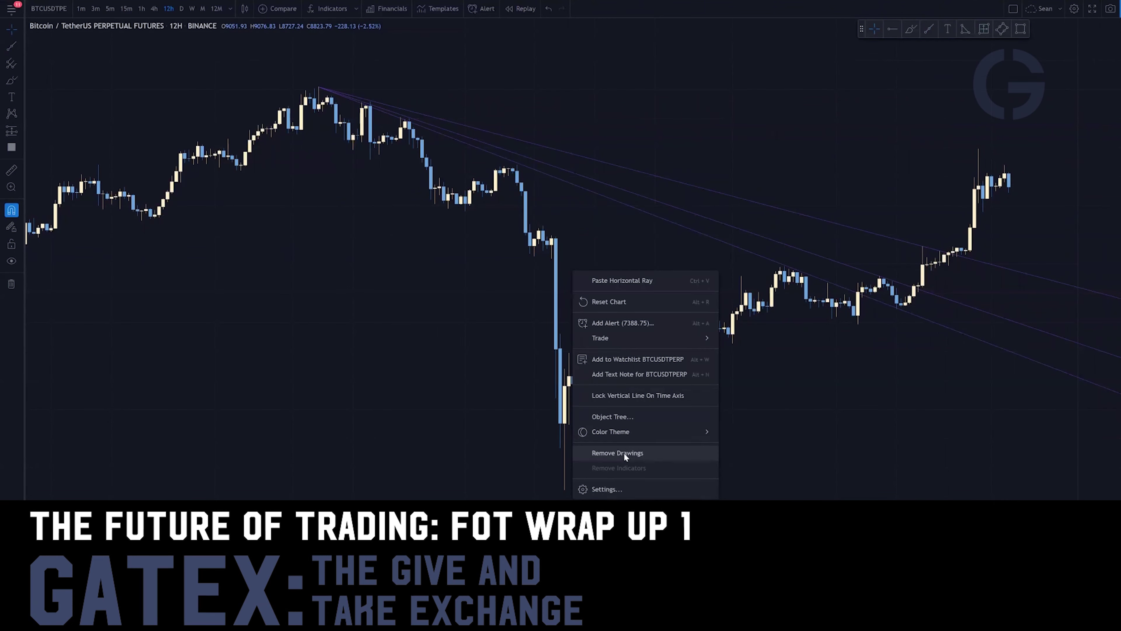
pyautogui.click(624, 452)
# Redraw a single ray from the highest pre-crash peak along the next lower high
pyautogui.click(930, 31)
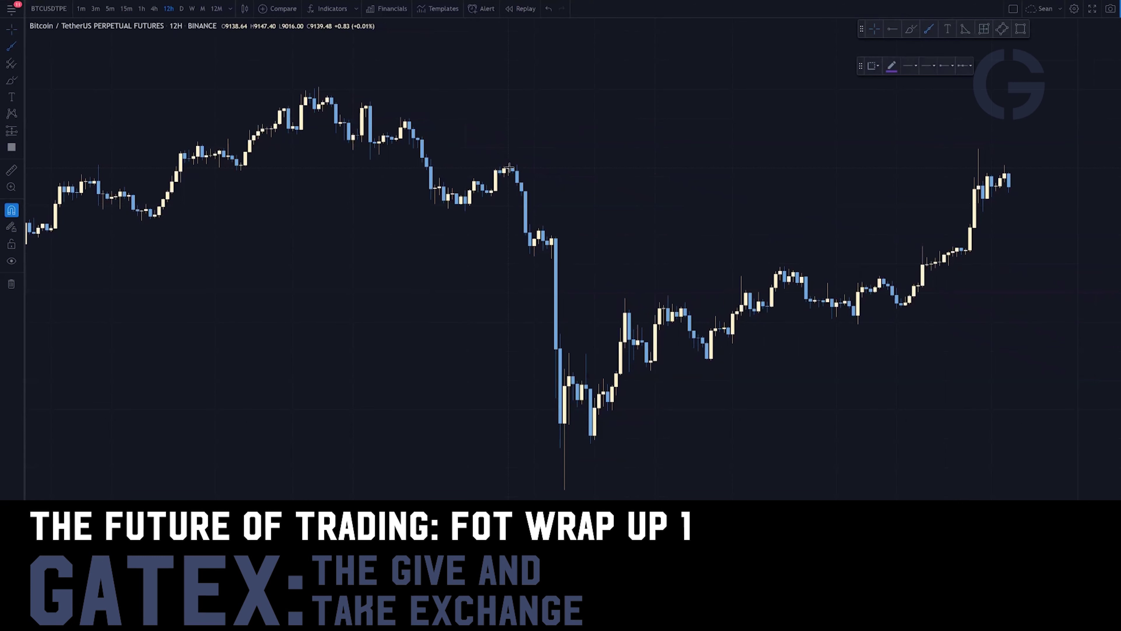
pyautogui.click(11, 80)
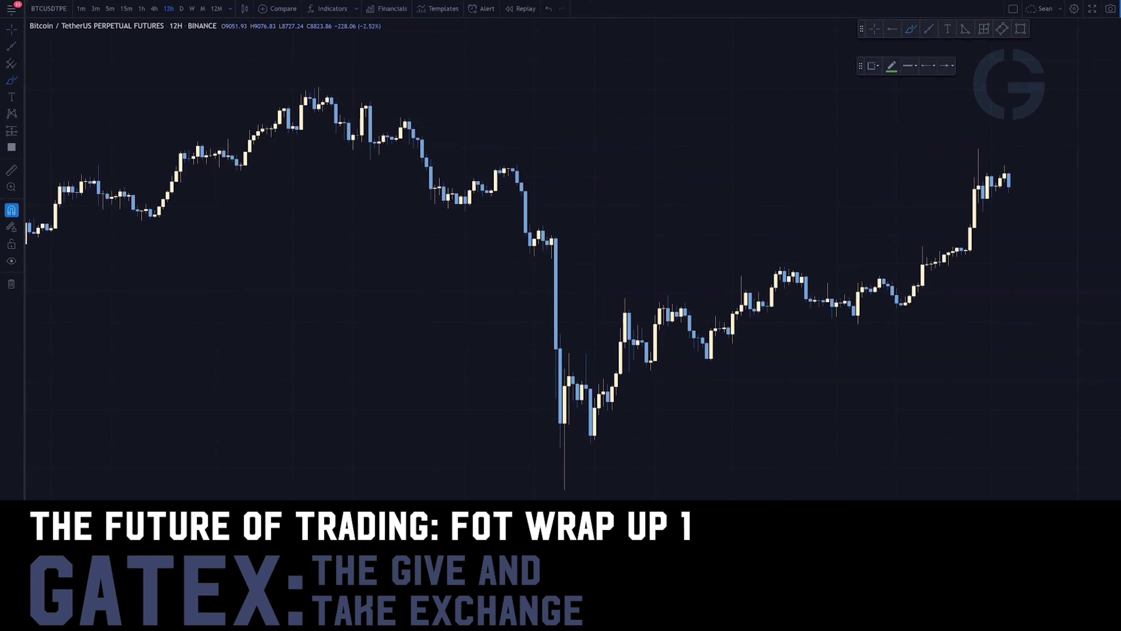
pyautogui.click(928, 30)
pyautogui.click(364, 95)
# Draw a second ray through the small high right before the crash, and shift its start to the preceding swing high
pyautogui.hotkey('alt', 't')
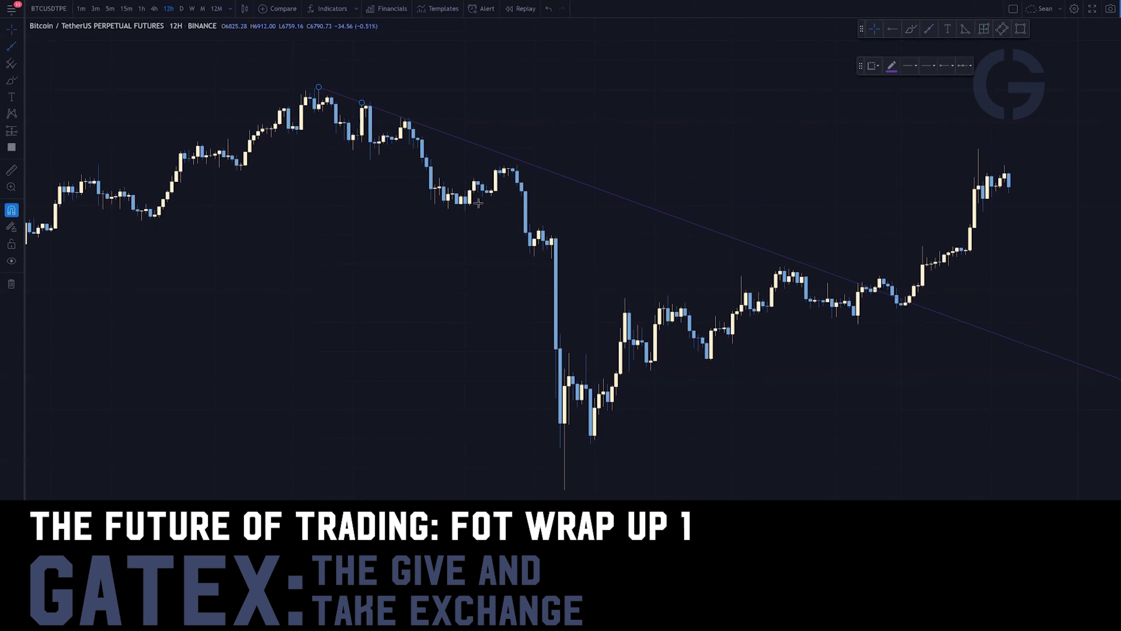
pyautogui.click(404, 119)
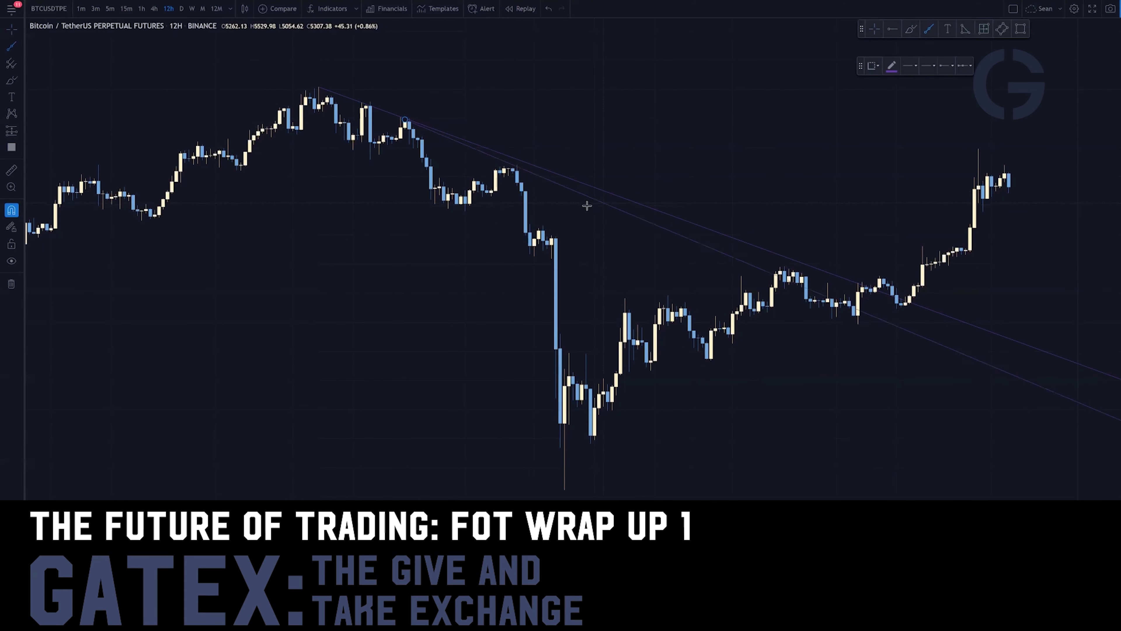
pyautogui.click(552, 235)
pyautogui.moveTo(405, 119); pyautogui.dragTo(508, 168)
pyautogui.moveTo(552, 235); pyautogui.dragTo(559, 234)
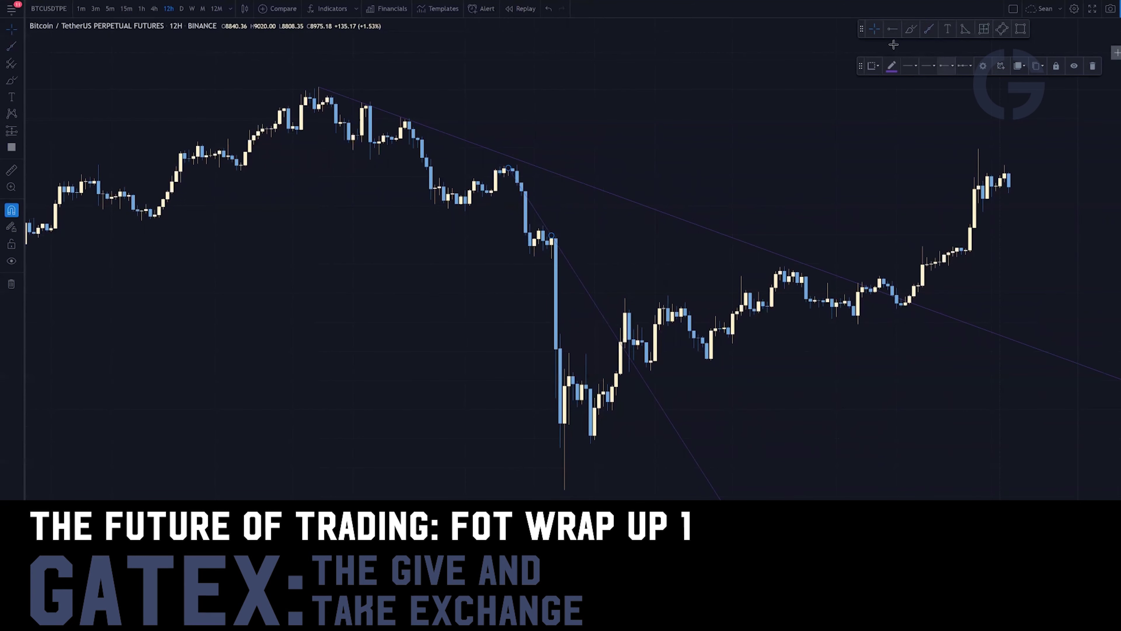
# Fan two more rays out from that last pre-crash swing high, through successive recovery highs after the crash
pyautogui.click(929, 28)
pyautogui.click(506, 166)
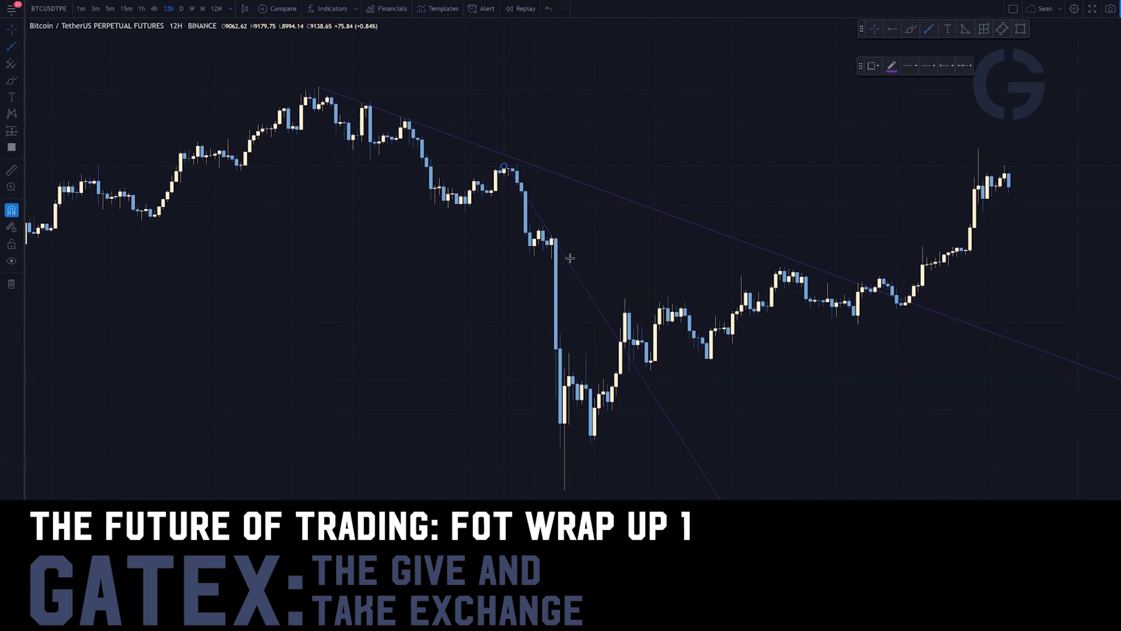
pyautogui.click(666, 298)
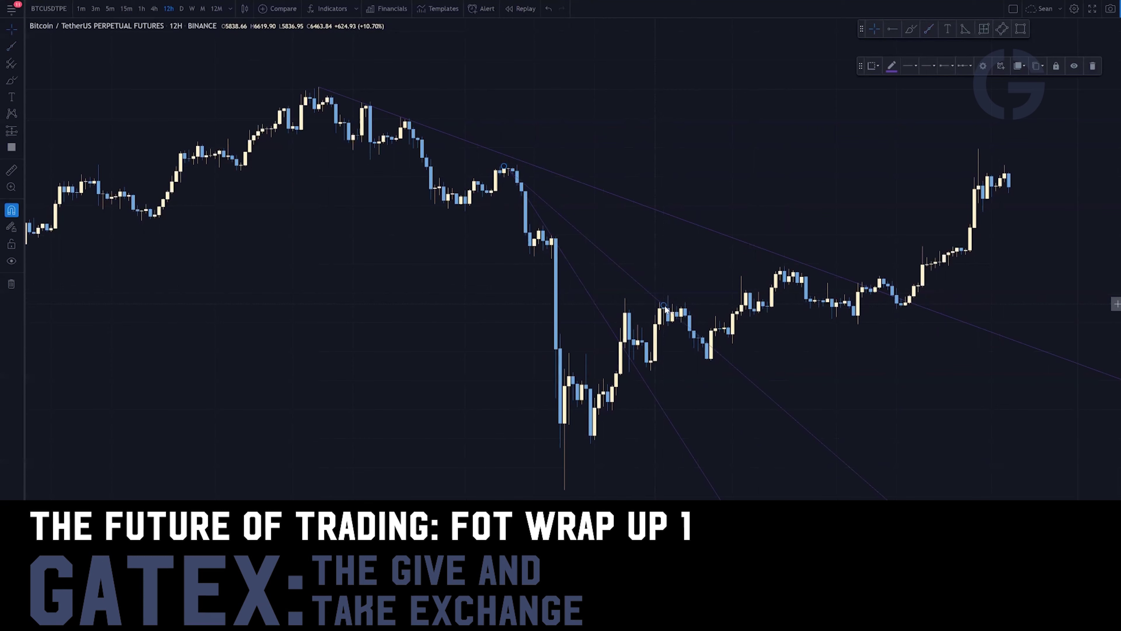
pyautogui.click(928, 28)
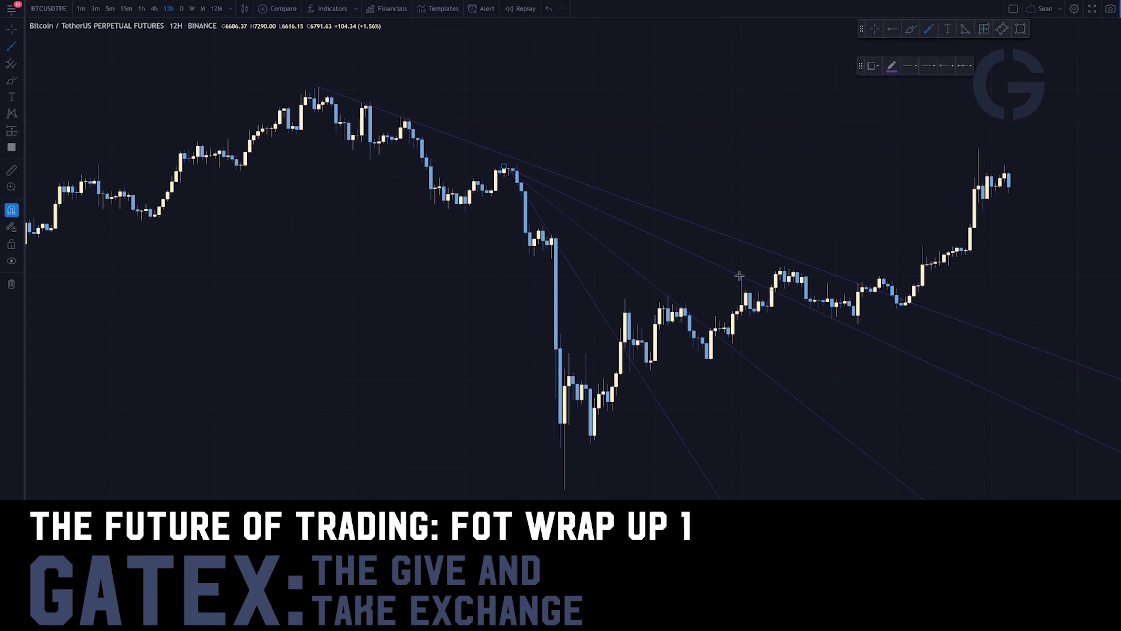
pyautogui.click(740, 276)
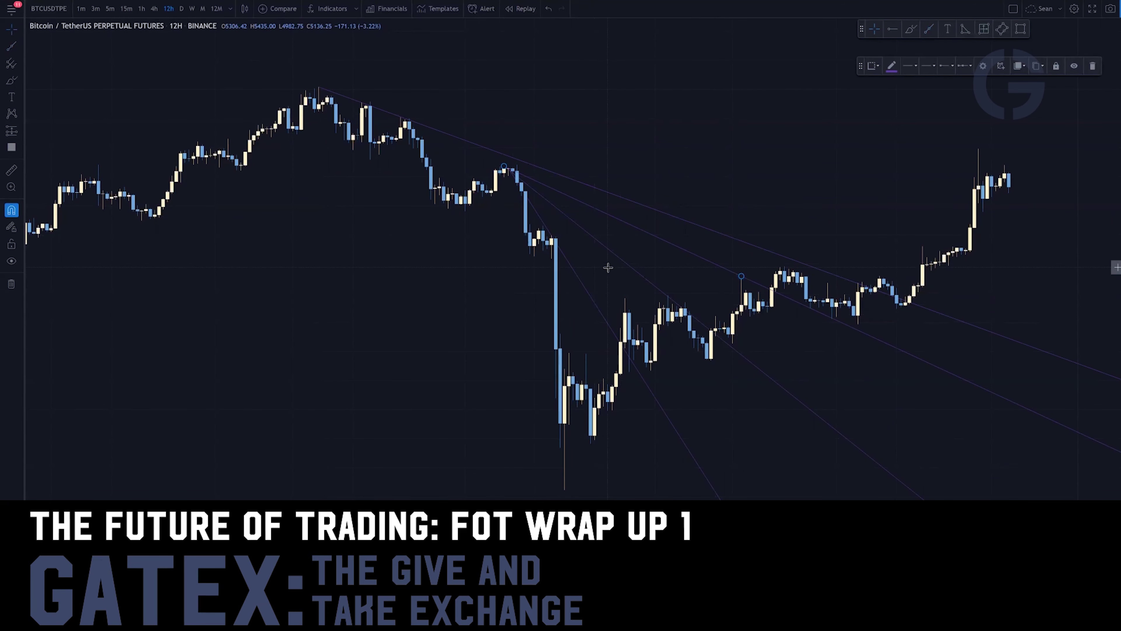
# Clear every drawing from the chart
pyautogui.rightClick(698, 285)
pyautogui.click(718, 297)
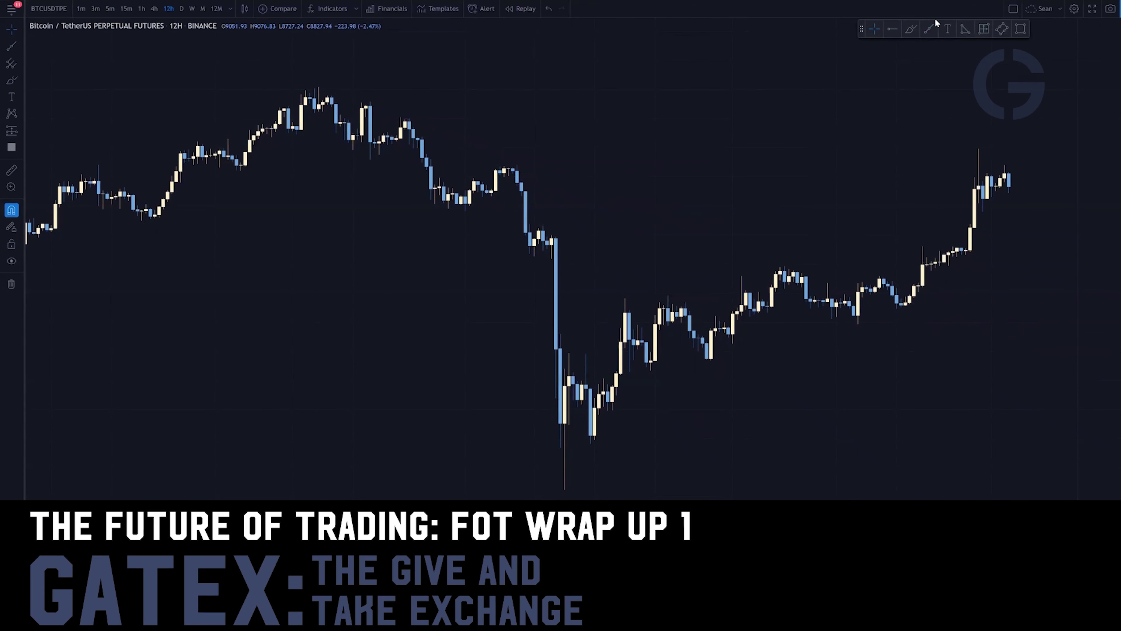
# Draw two rays from the crash low, one through the first higher low and one through the later pullback low
pyautogui.hotkey('alt', 't')
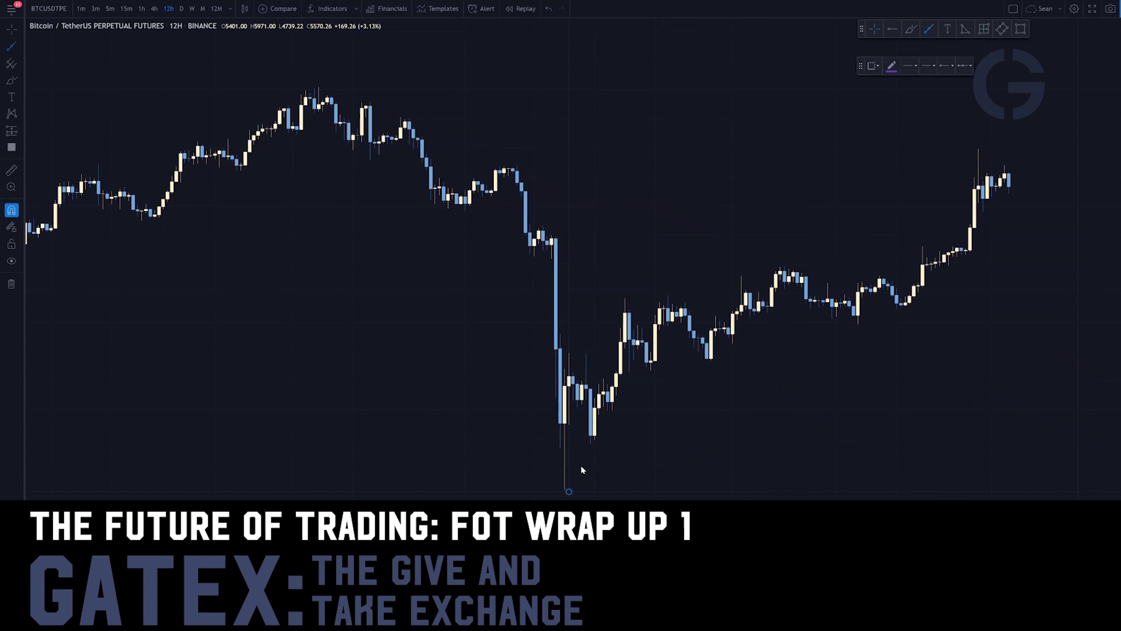
pyautogui.click(592, 442)
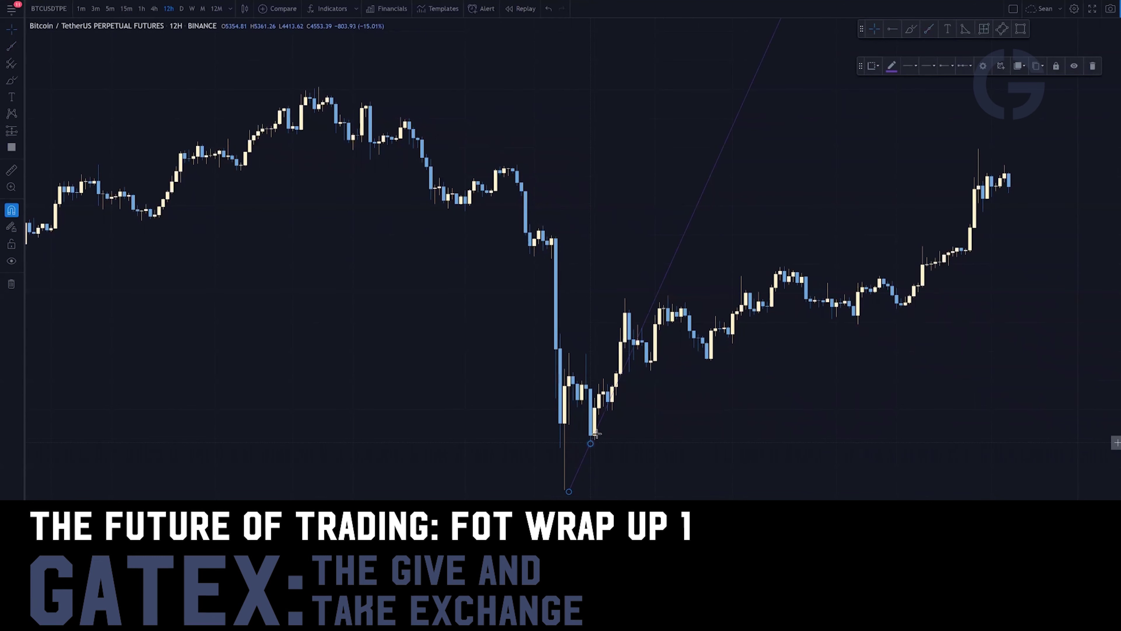
pyautogui.click(928, 34)
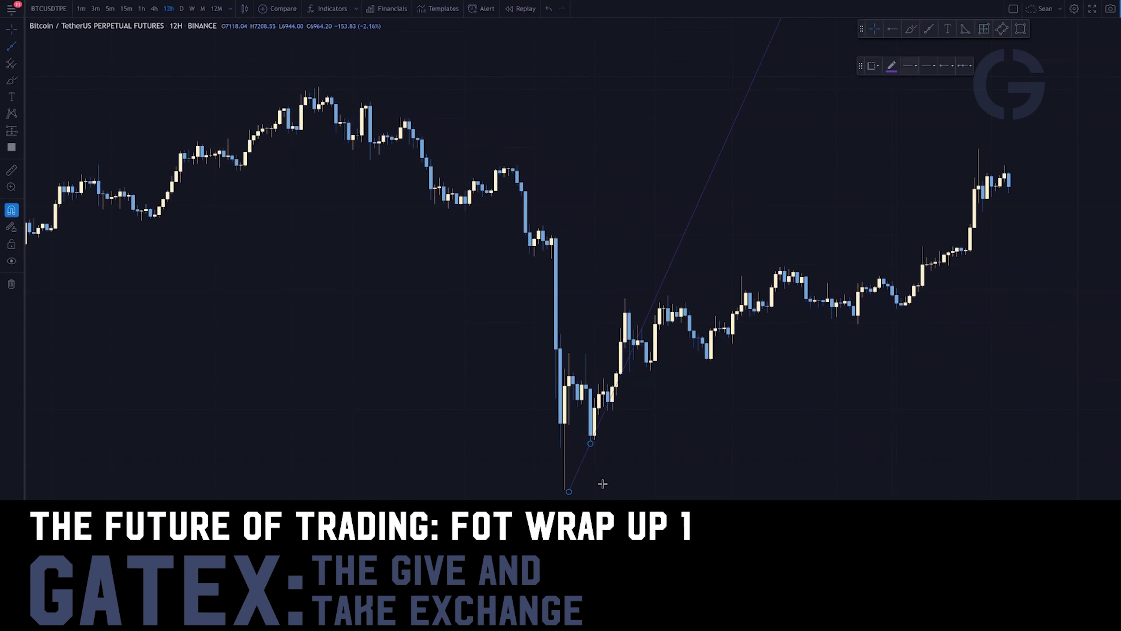
pyautogui.click(563, 487)
pyautogui.click(591, 442)
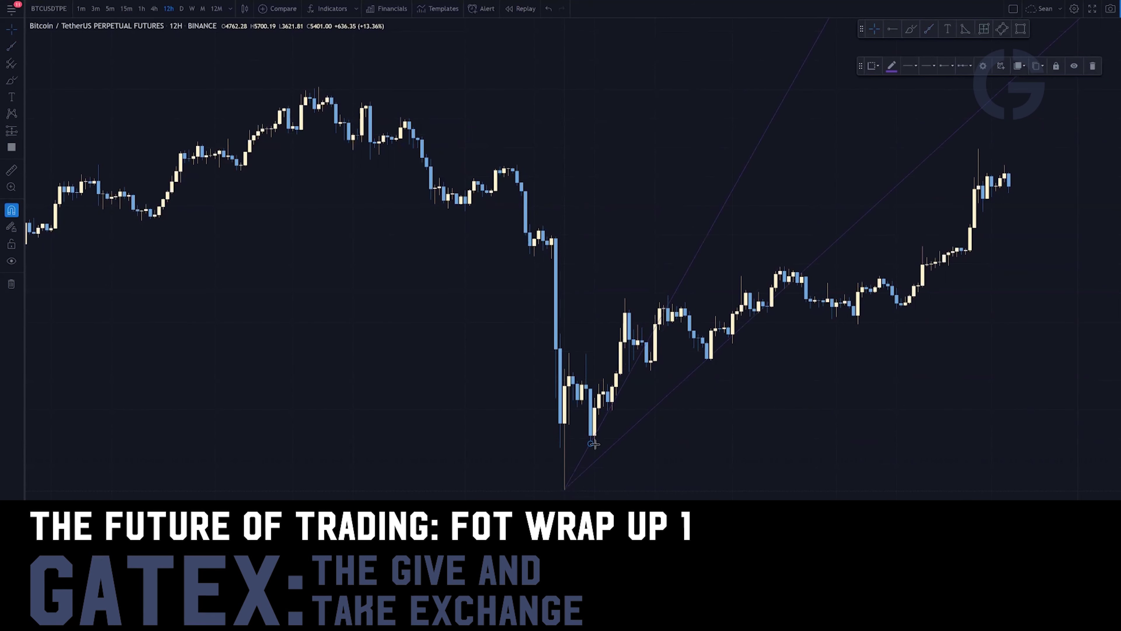
# Add a third ray from the crash low through the last higher low before the recent rally
pyautogui.click(926, 32)
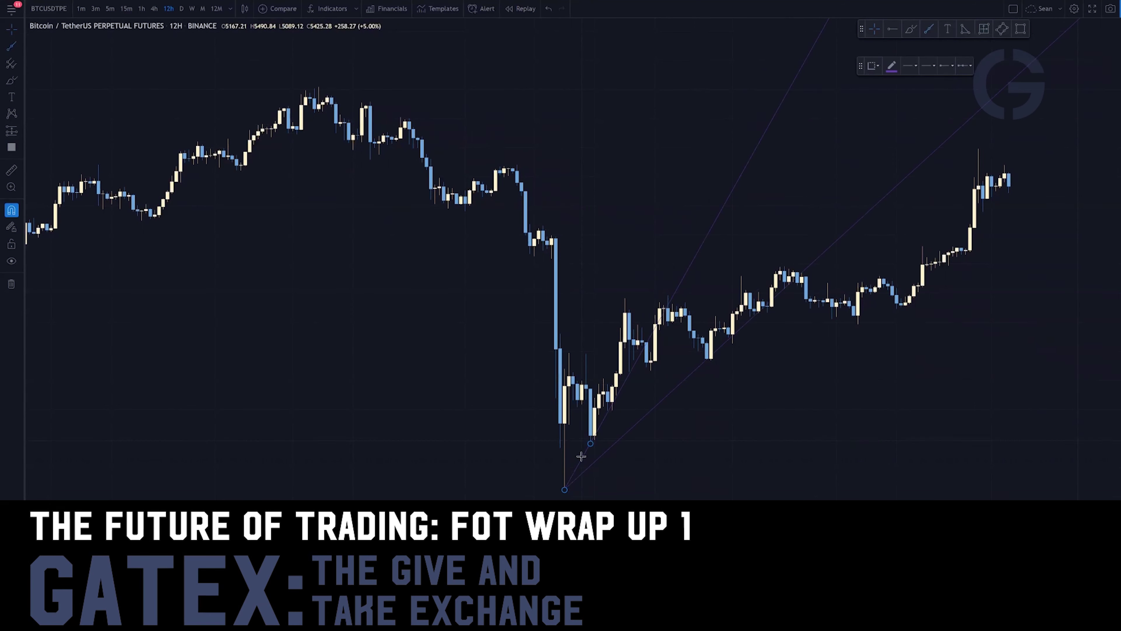
pyautogui.click(568, 489)
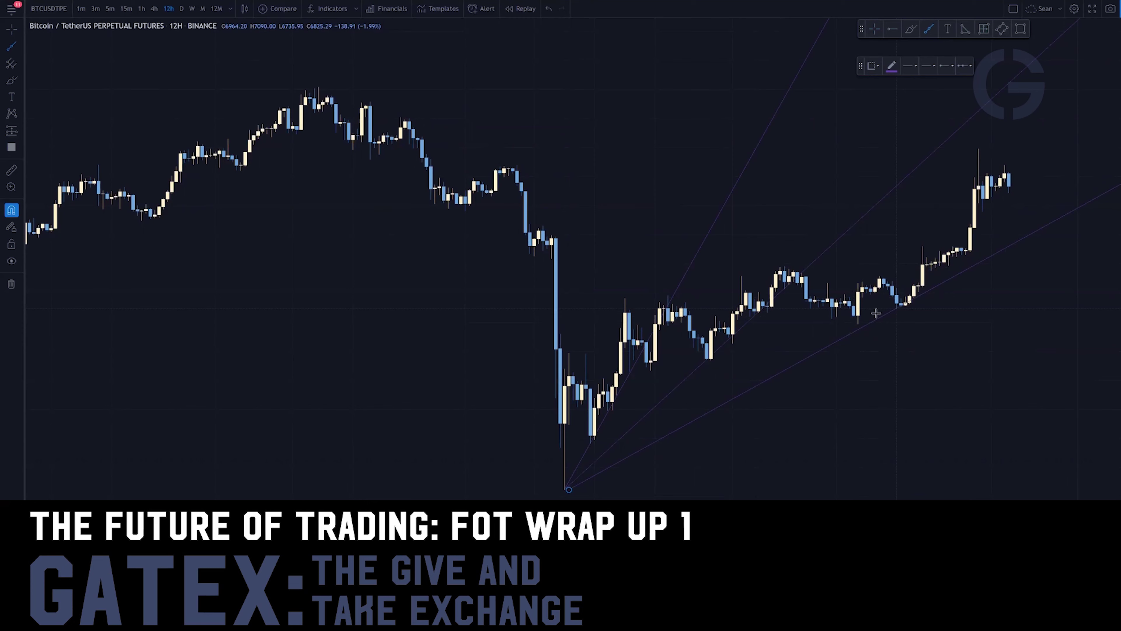
pyautogui.click(900, 310)
pyautogui.click(1022, 340)
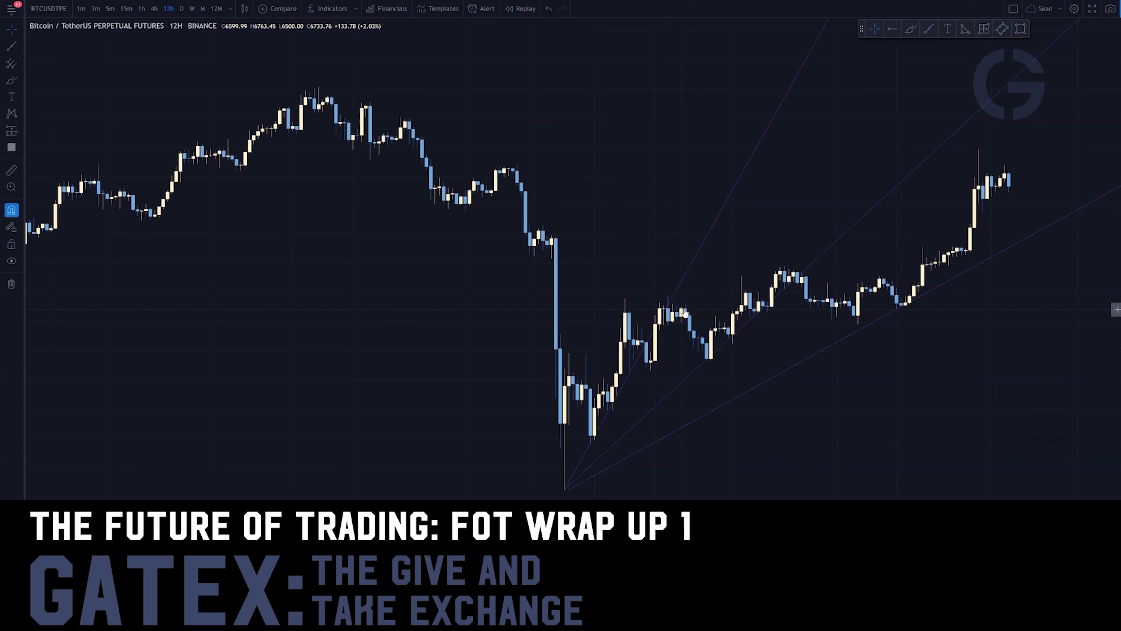
# Start bar replay just after the first rebound peak and advance it into the second rebound
pyautogui.click(521, 9)
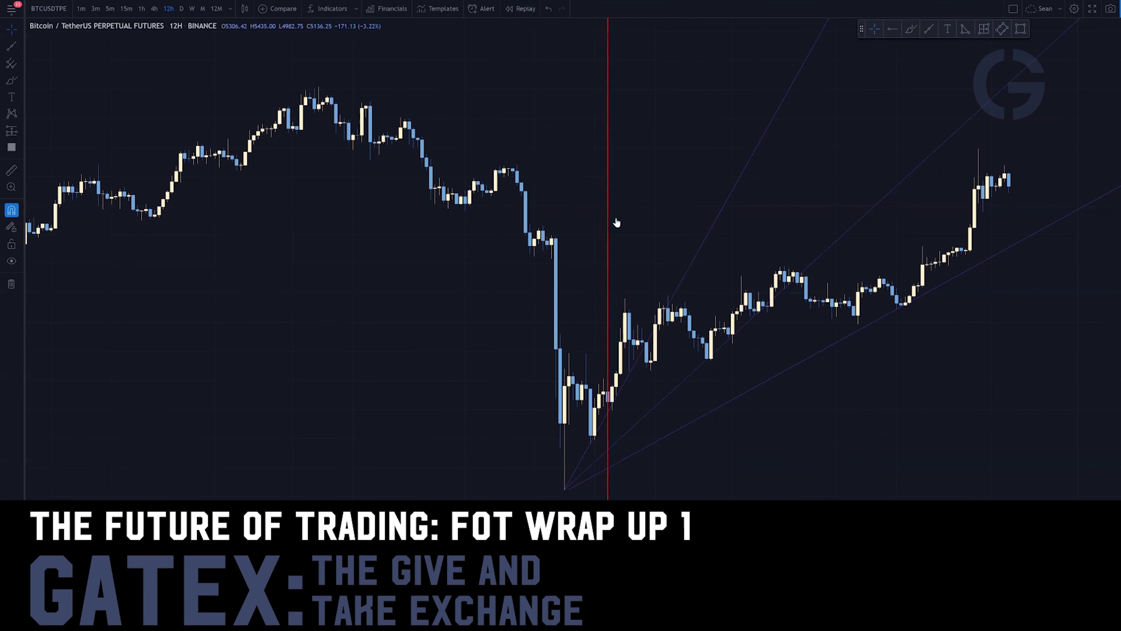
pyautogui.click(637, 207)
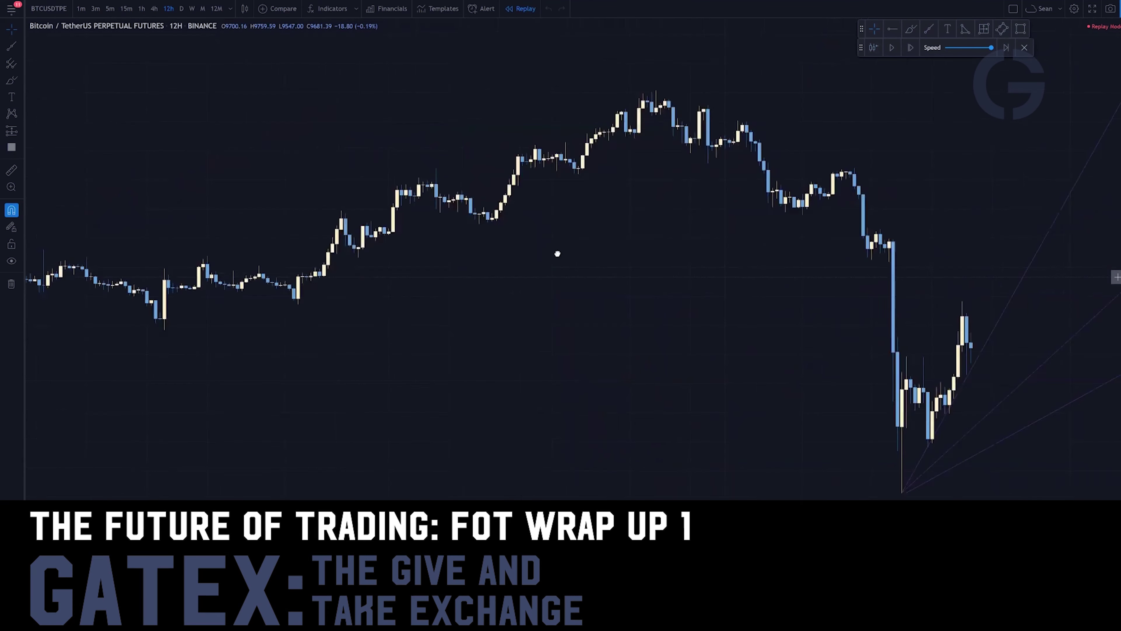
pyautogui.click(909, 49)
pyautogui.click(909, 49)
pyautogui.click(909, 49)
pyautogui.click(910, 49)
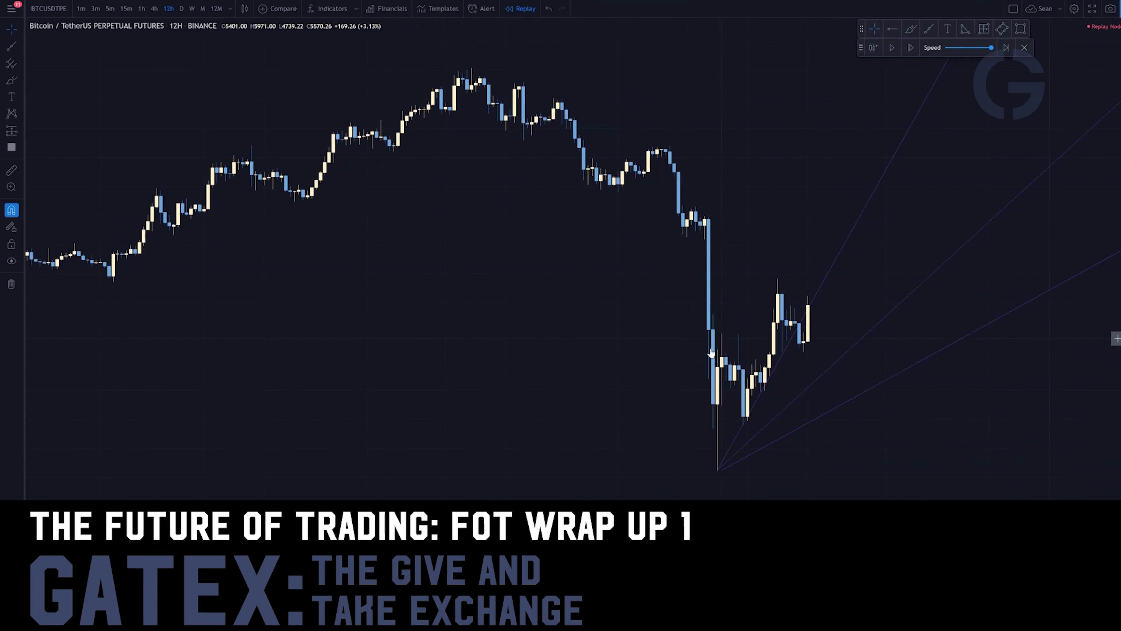
# Advance the replay bar by bar through the second rebound peak and its following pullback
pyautogui.click(895, 47)
pyautogui.click(894, 48)
pyautogui.click(909, 52)
pyautogui.click(909, 52)
pyautogui.click(909, 52)
pyautogui.click(909, 51)
pyautogui.click(909, 49)
pyautogui.click(909, 49)
pyautogui.click(909, 49)
pyautogui.click(909, 49)
# Re-anchor the steepest ray on the low between the two rebounds, and restart the replay just after the second rebound peak
pyautogui.click(701, 400)
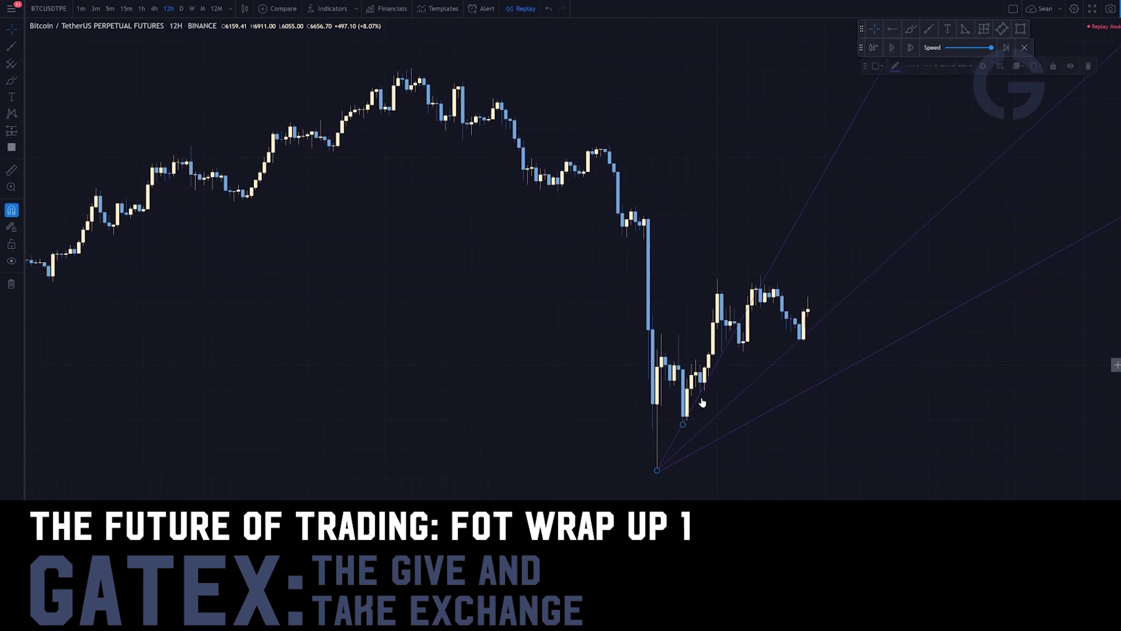
pyautogui.moveTo(682, 424); pyautogui.dragTo(738, 348)
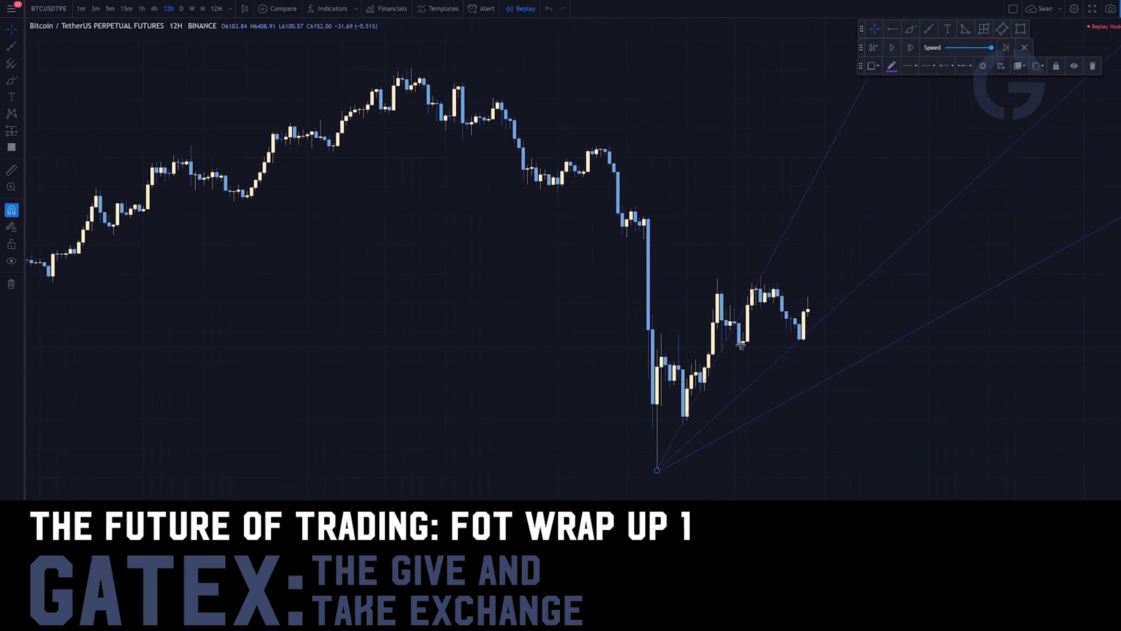
pyautogui.click(873, 47)
pyautogui.click(776, 273)
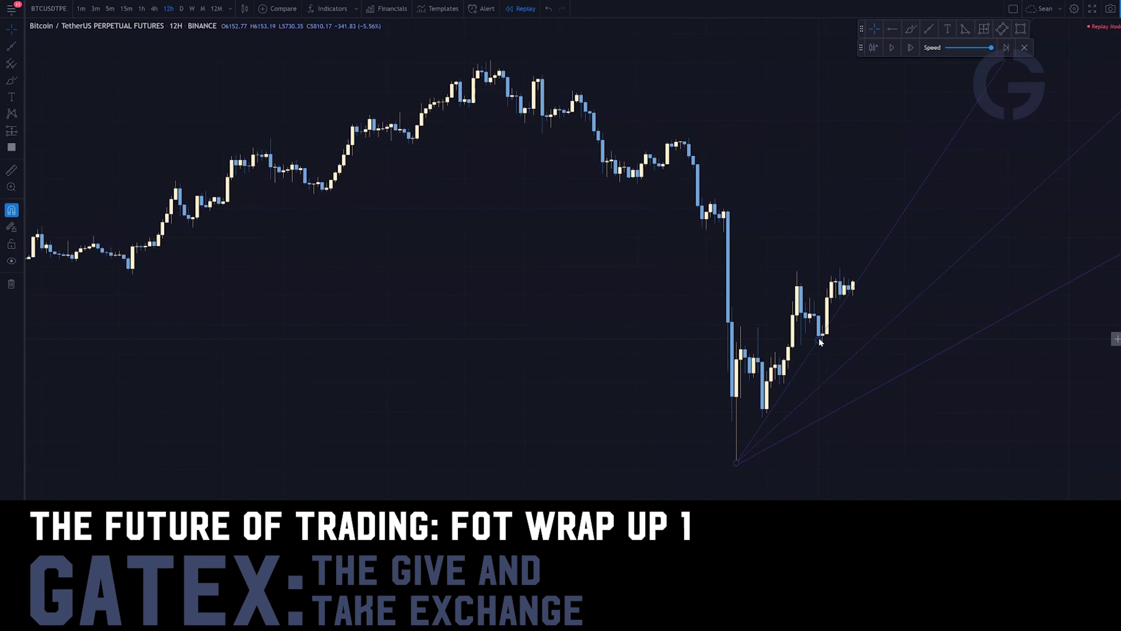
# Return the steepest ray's second anchor to the first higher low, and place it again on the low between the rebounds
pyautogui.click(819, 337)
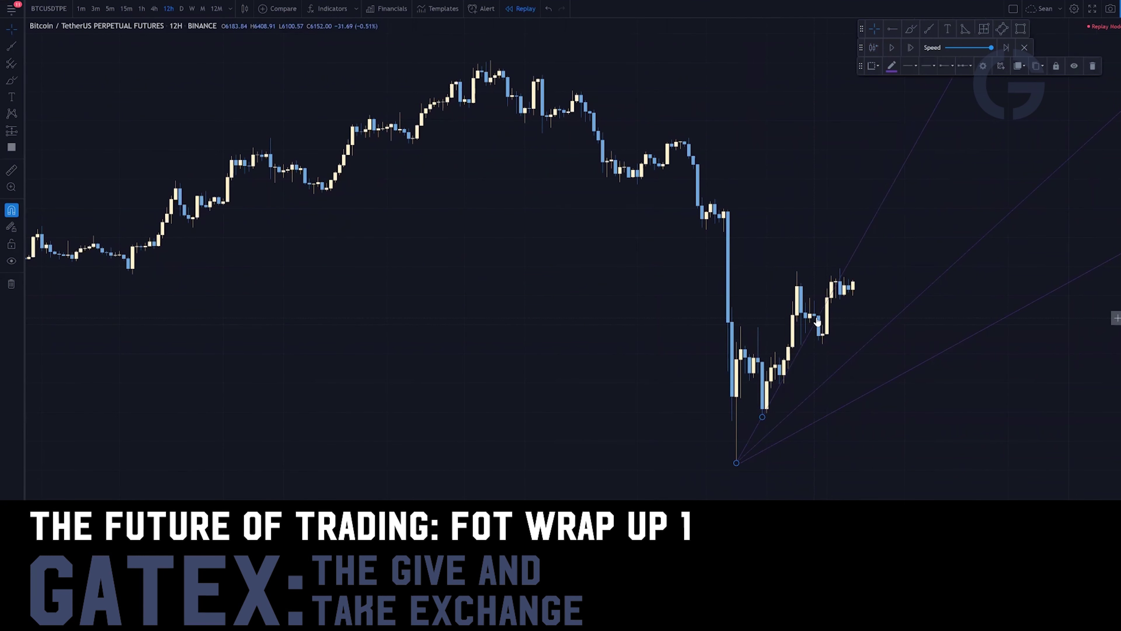
pyautogui.click(781, 401)
pyautogui.moveTo(780, 402)
pyautogui.mouseDown()
pyautogui.moveTo(821, 343)
pyautogui.moveTo(775, 382)
pyautogui.mouseUp()
pyautogui.click(818, 323)
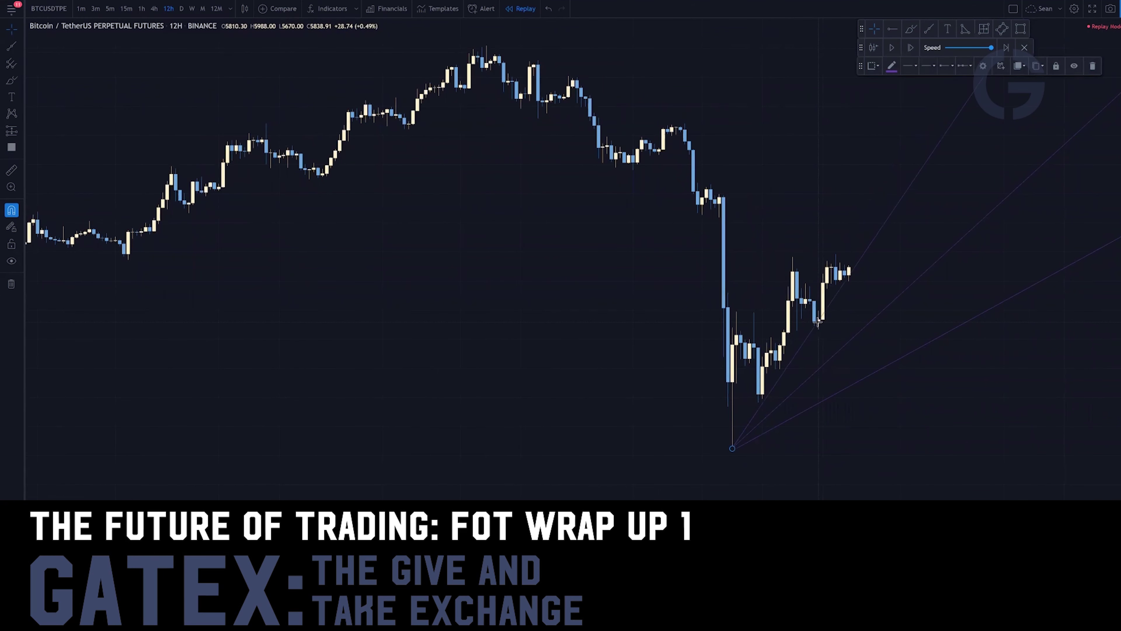
# Advance the replay bar by bar past the second rebound peak through the pullback to the middle ray
pyautogui.moveTo(871, 295); pyautogui.dragTo(832, 316)
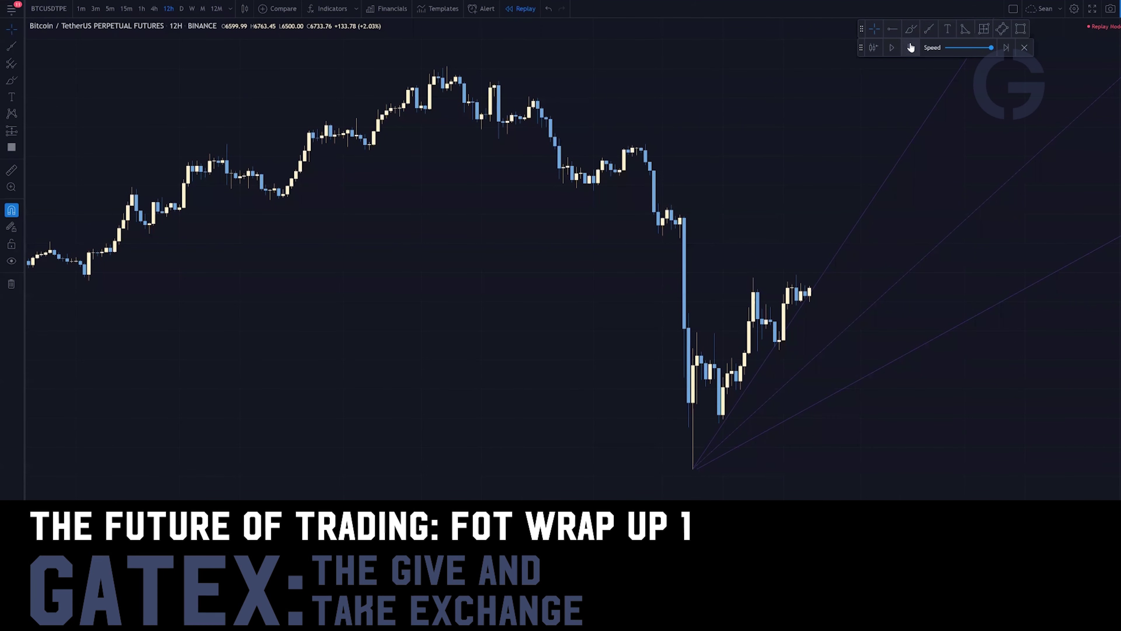
pyautogui.click(912, 47)
pyautogui.click(912, 48)
pyautogui.click(913, 47)
pyautogui.click(912, 48)
pyautogui.click(913, 47)
pyautogui.click(912, 48)
pyautogui.click(912, 47)
pyautogui.click(913, 48)
pyautogui.click(913, 48)
pyautogui.click(912, 48)
pyautogui.click(913, 47)
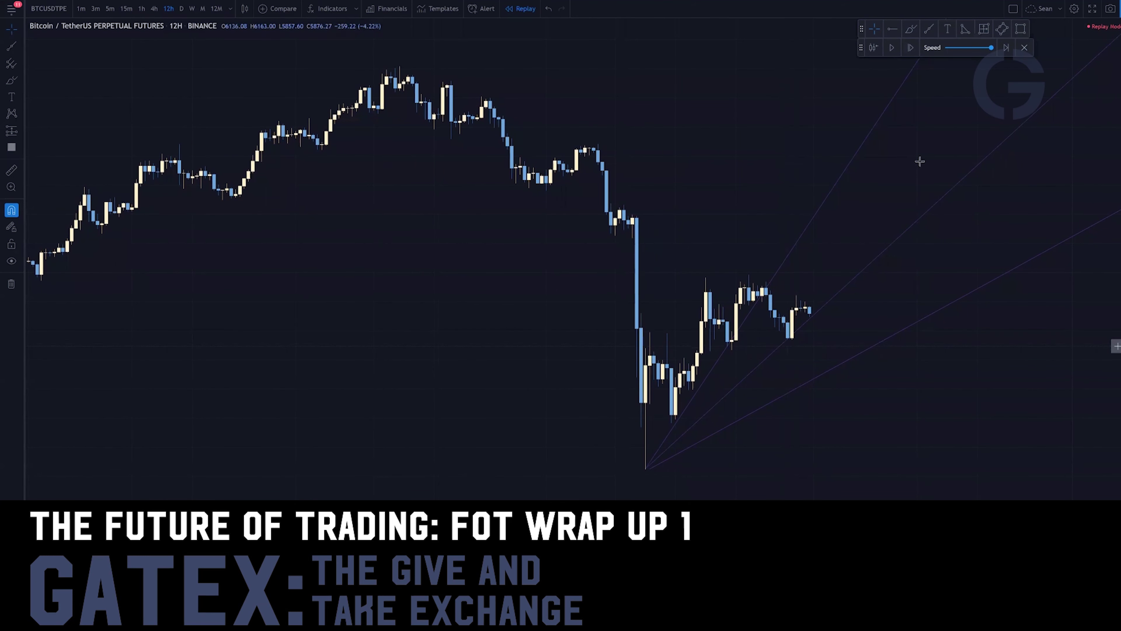
# Step the replay forward through the third rebound peak until price drops back below the middle ray
pyautogui.click(910, 48)
pyautogui.click(910, 48)
pyautogui.click(910, 48)
pyautogui.click(910, 48)
pyautogui.click(910, 48)
pyautogui.click(910, 48)
pyautogui.click(910, 47)
pyautogui.click(910, 48)
pyautogui.click(910, 47)
pyautogui.click(910, 48)
pyautogui.click(910, 48)
pyautogui.click(910, 48)
pyautogui.click(910, 47)
pyautogui.click(910, 48)
pyautogui.click(910, 48)
pyautogui.click(910, 48)
pyautogui.click(910, 48)
pyautogui.click(910, 47)
pyautogui.click(910, 47)
pyautogui.click(910, 48)
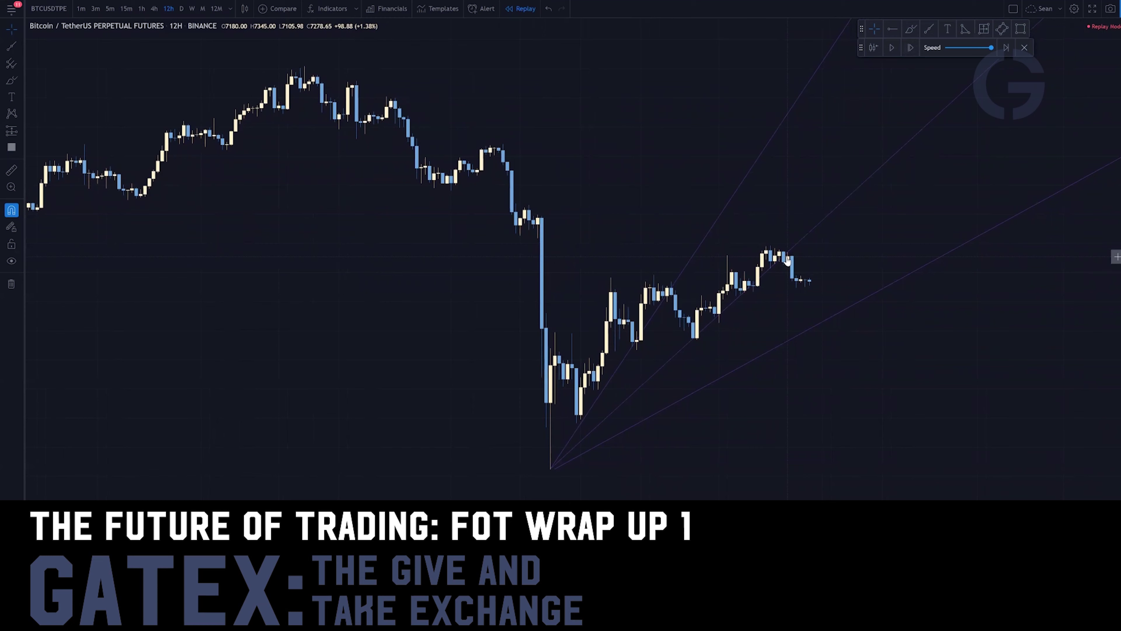
# Place a horizontal ray on the swing low just before the latest peak, and delete it
pyautogui.click(892, 29)
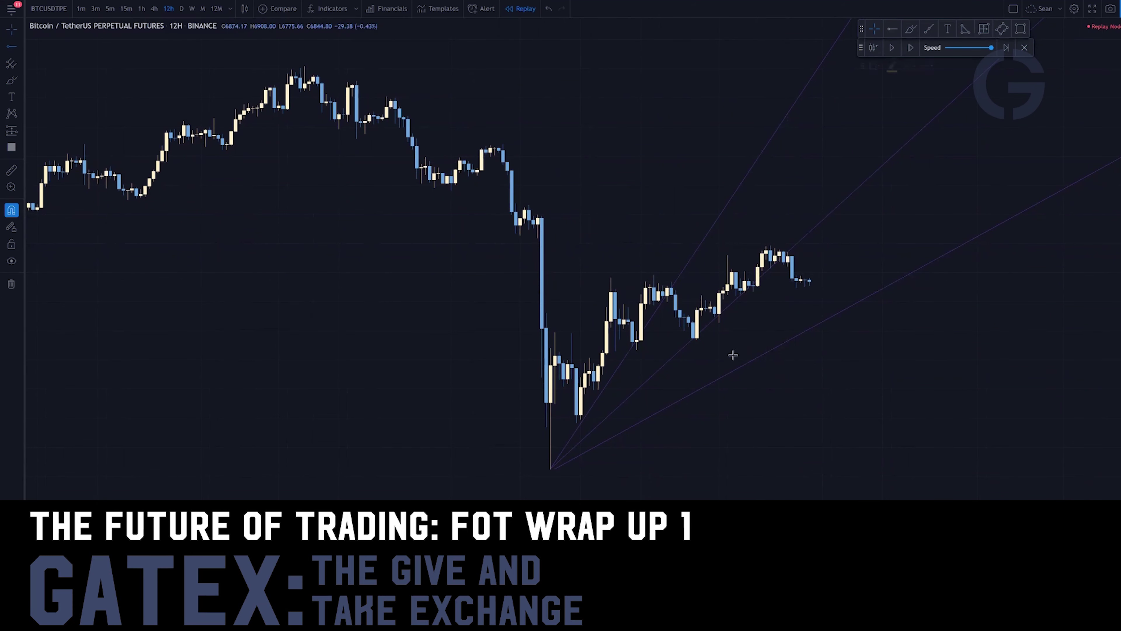
pyautogui.click(753, 287)
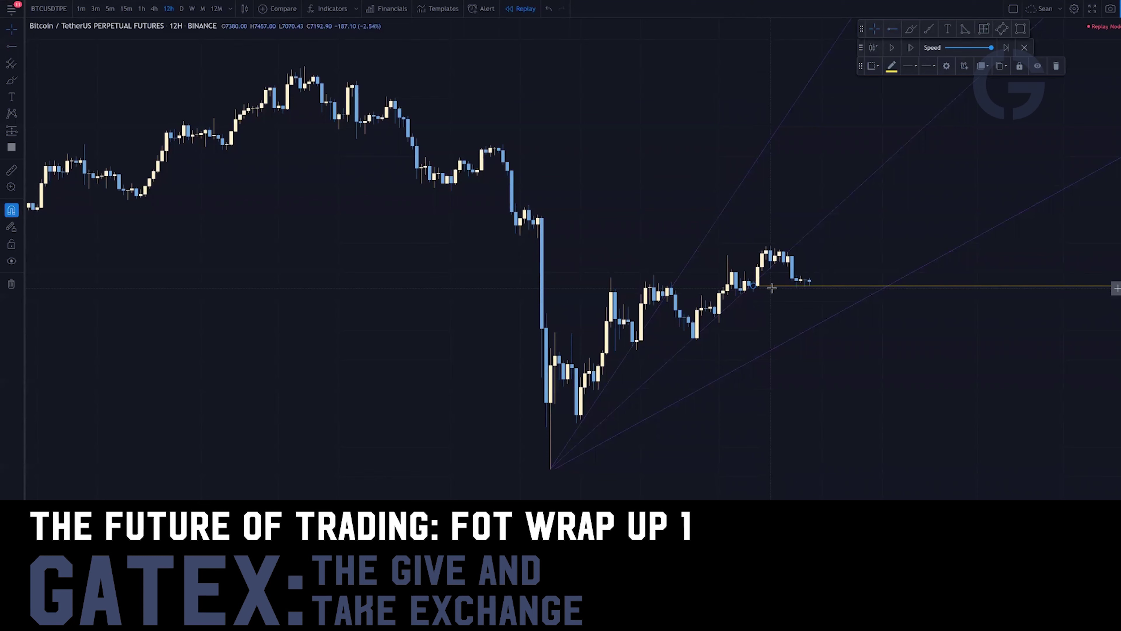
pyautogui.press('Delete')
# Remove all drawings from the chart, and draw a ray from the crash low through the first higher low
pyautogui.rightClick(691, 208)
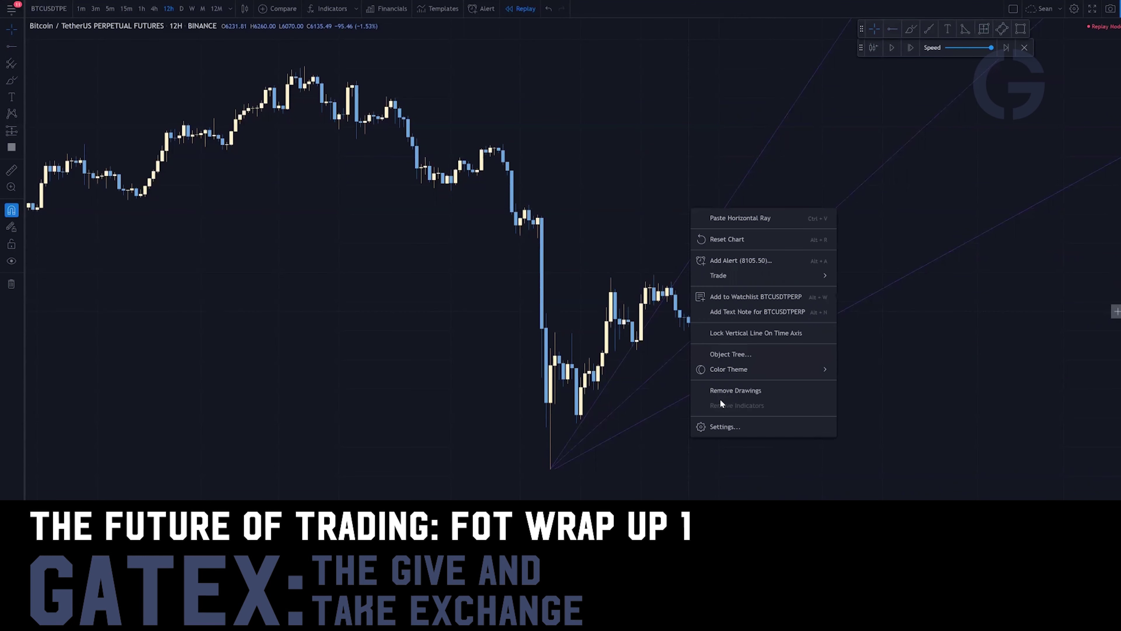
pyautogui.click(744, 393)
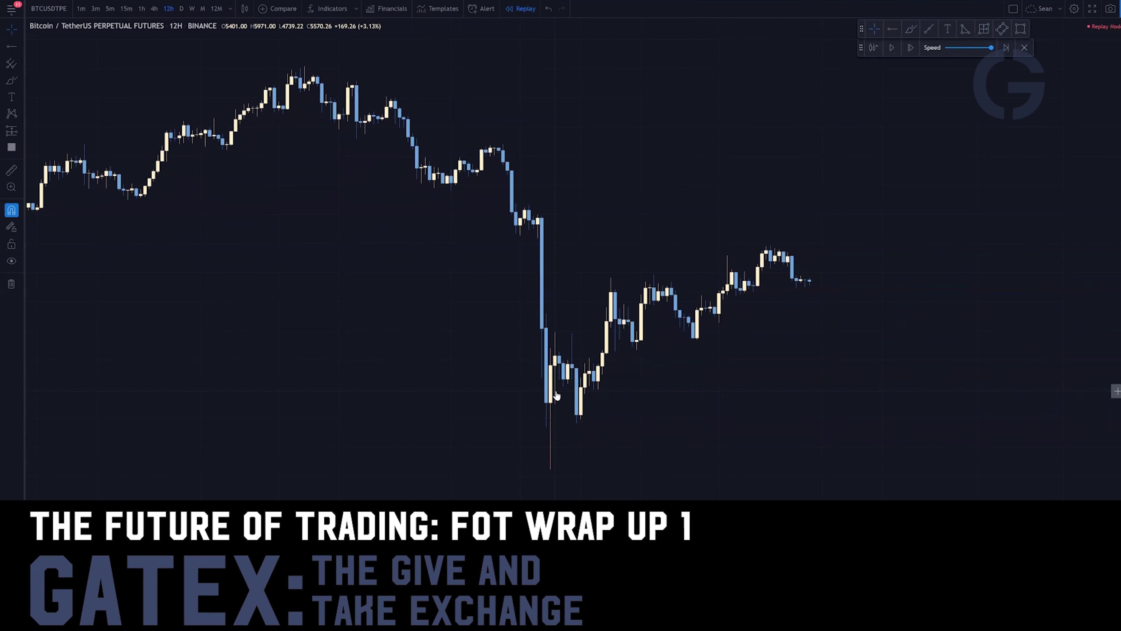
pyautogui.click(911, 30)
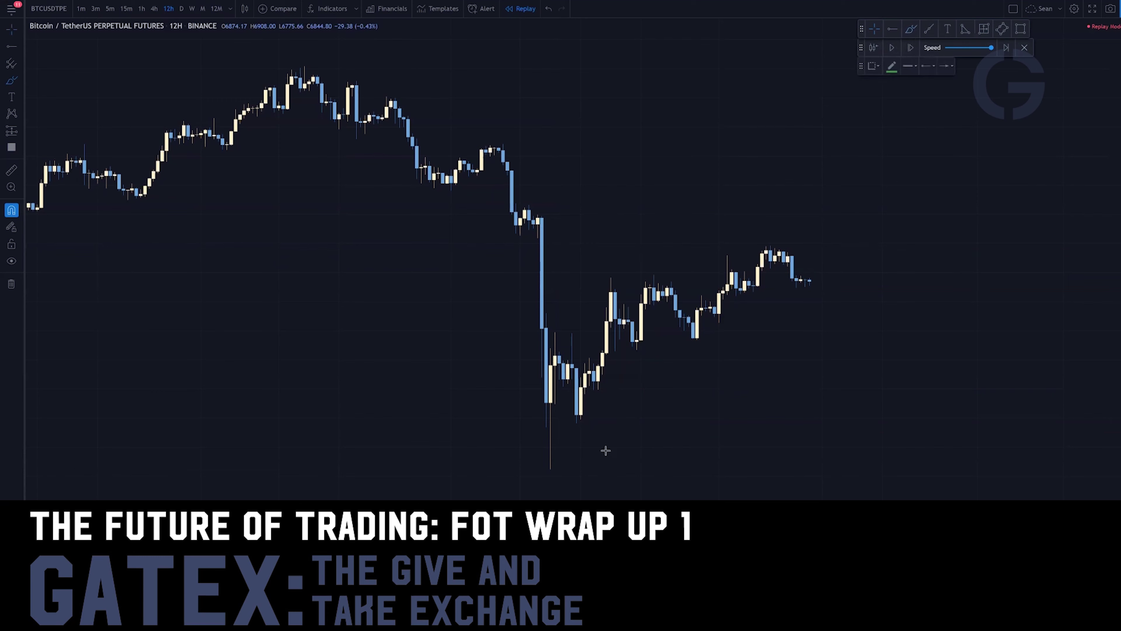
pyautogui.click(929, 30)
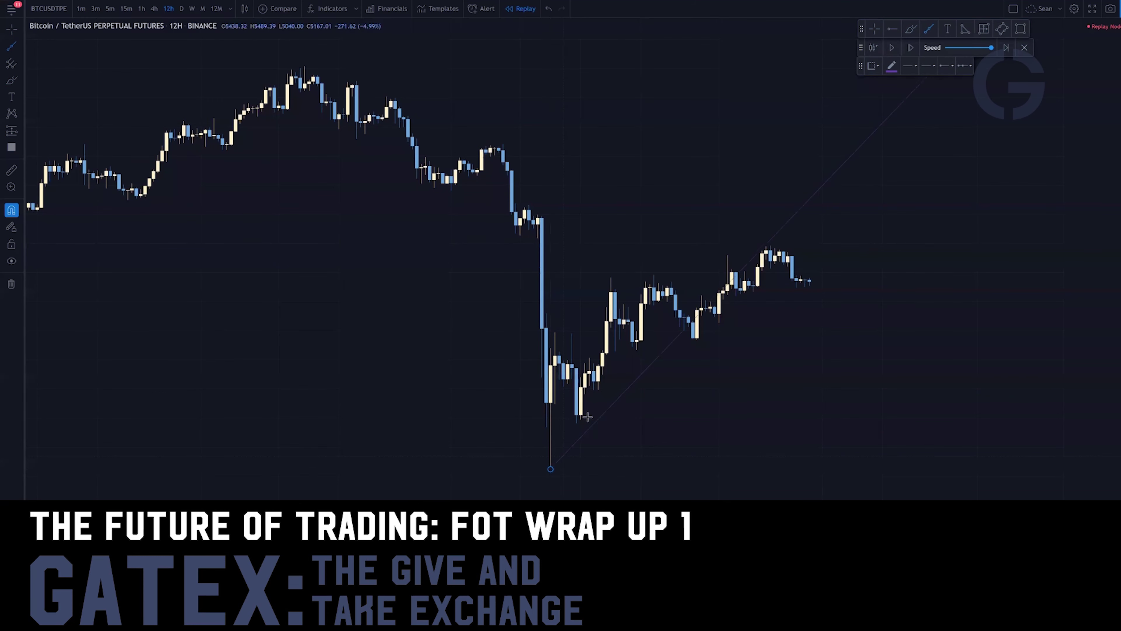
pyautogui.click(577, 423)
# Restart the replay just after the first rebound peak, and advance it three bars until price breaks below the ray
pyautogui.click(873, 47)
pyautogui.click(626, 260)
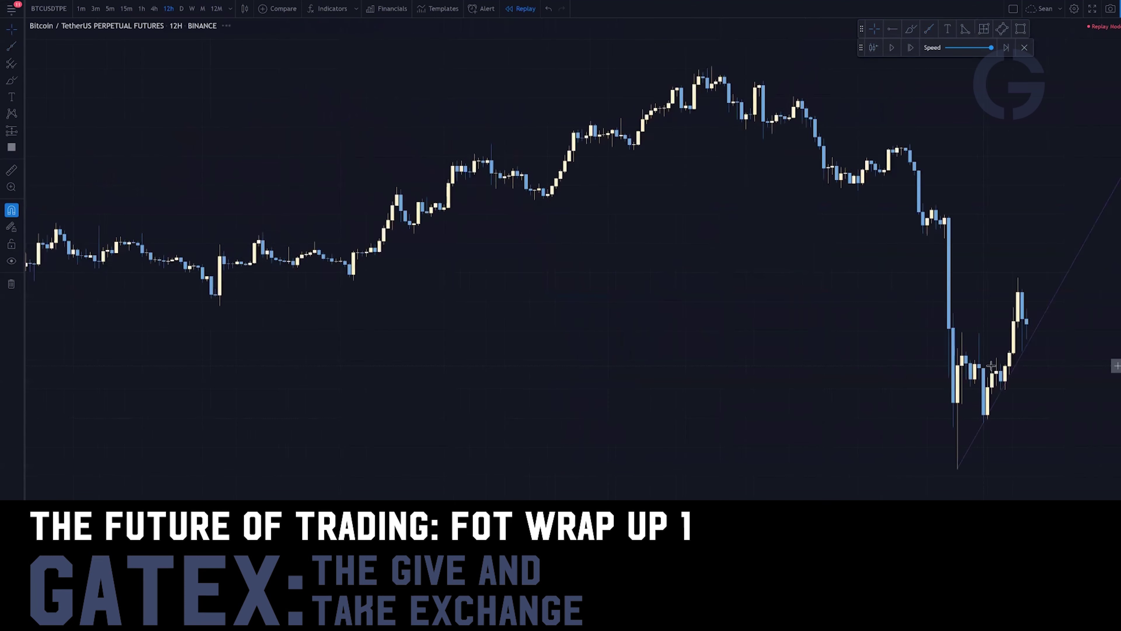
pyautogui.scroll(4, 468, 443)
pyautogui.moveTo(583, 412); pyautogui.dragTo(688, 296)
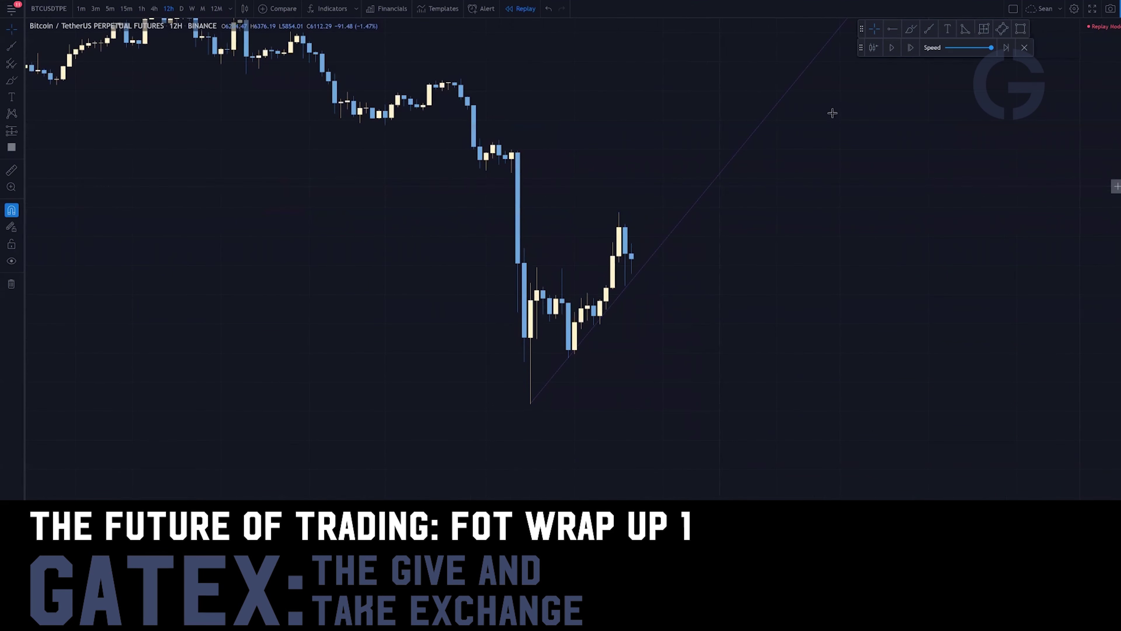
pyautogui.click(908, 48)
pyautogui.click(909, 48)
pyautogui.click(908, 48)
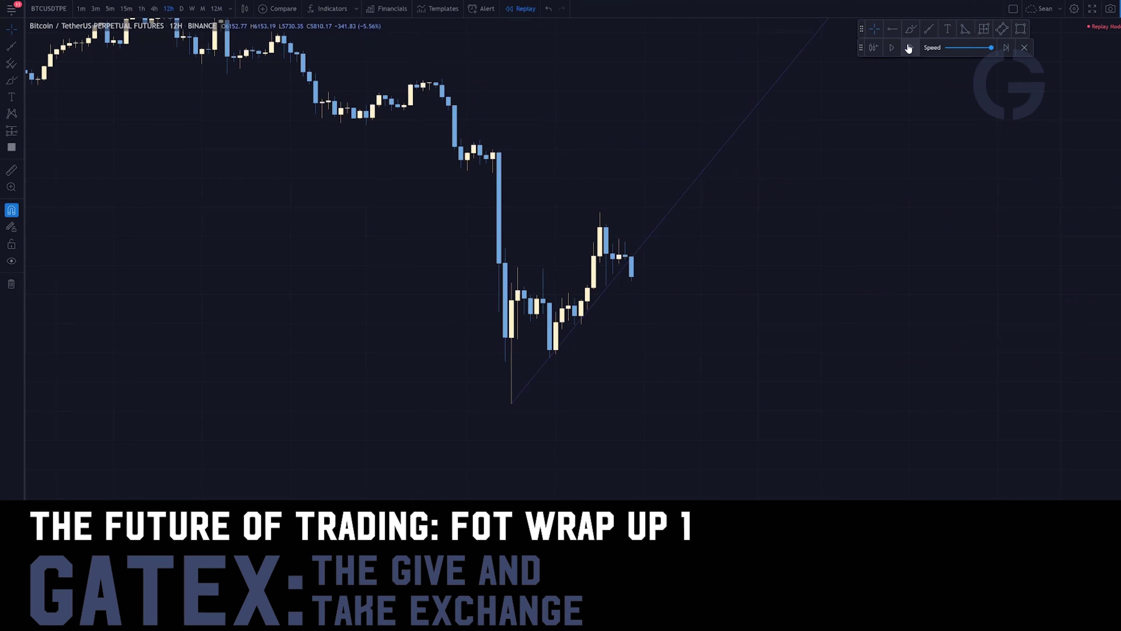
# Switch the chart to the 15-minute interval and examine the price break below the ray up close
pyautogui.click(126, 8)
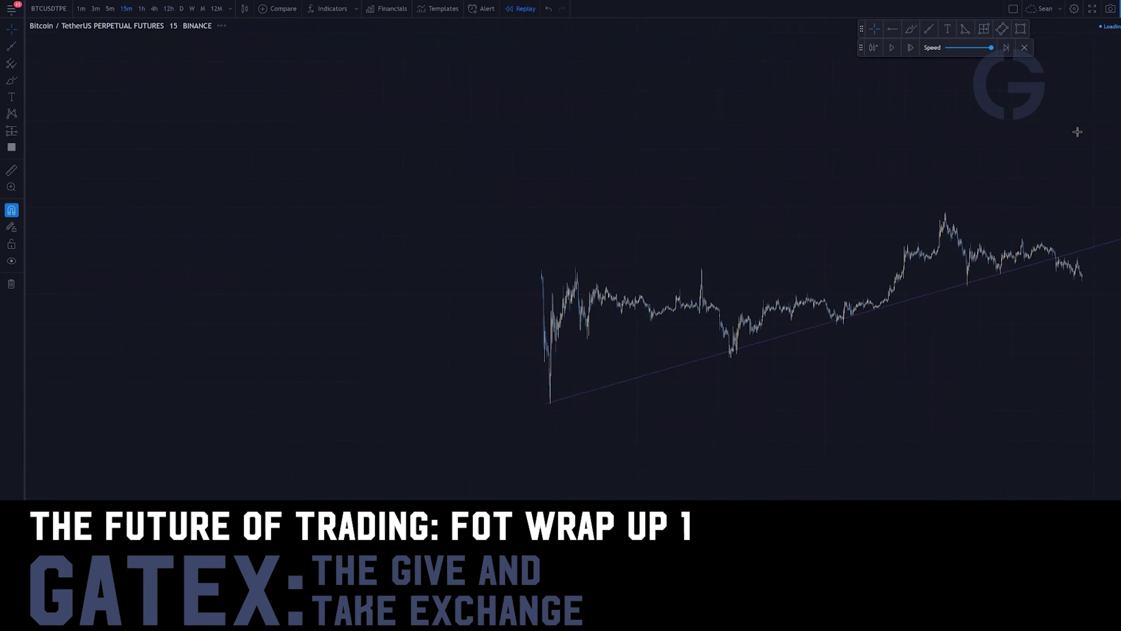
pyautogui.scroll(3, 974, 276)
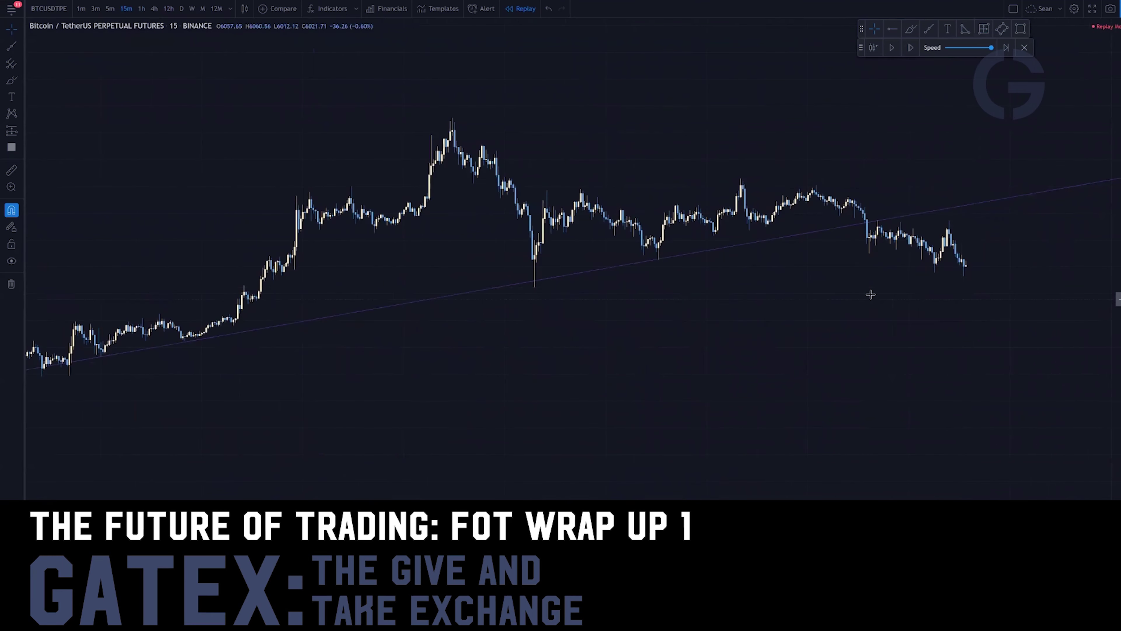
pyautogui.scroll(5, 765, 293)
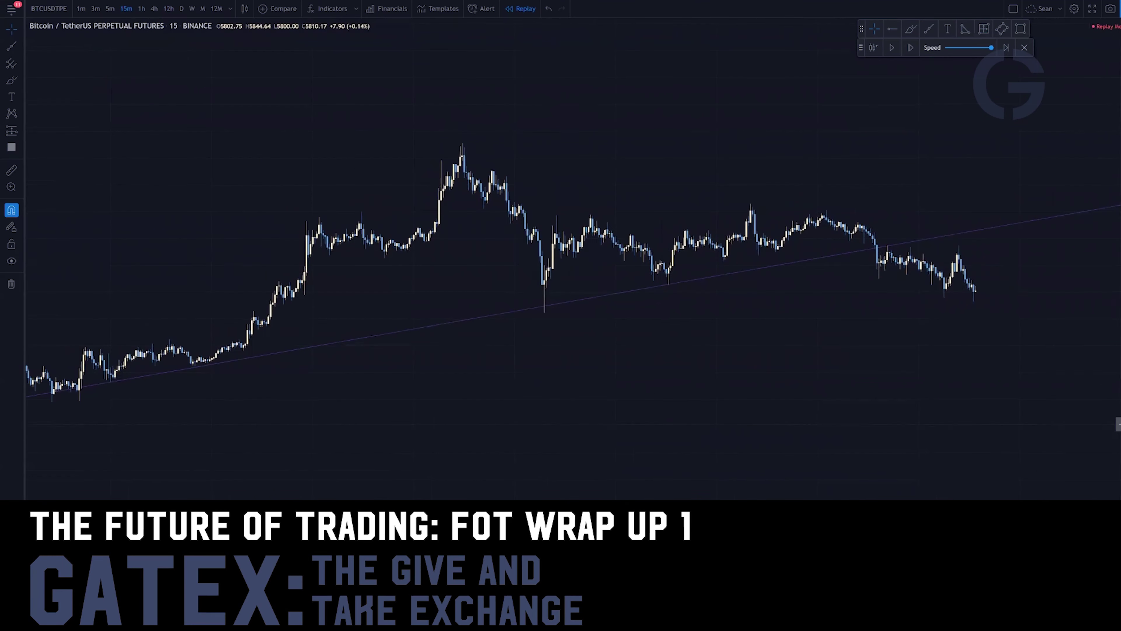
pyautogui.moveTo(679, 245); pyautogui.dragTo(698, 222)
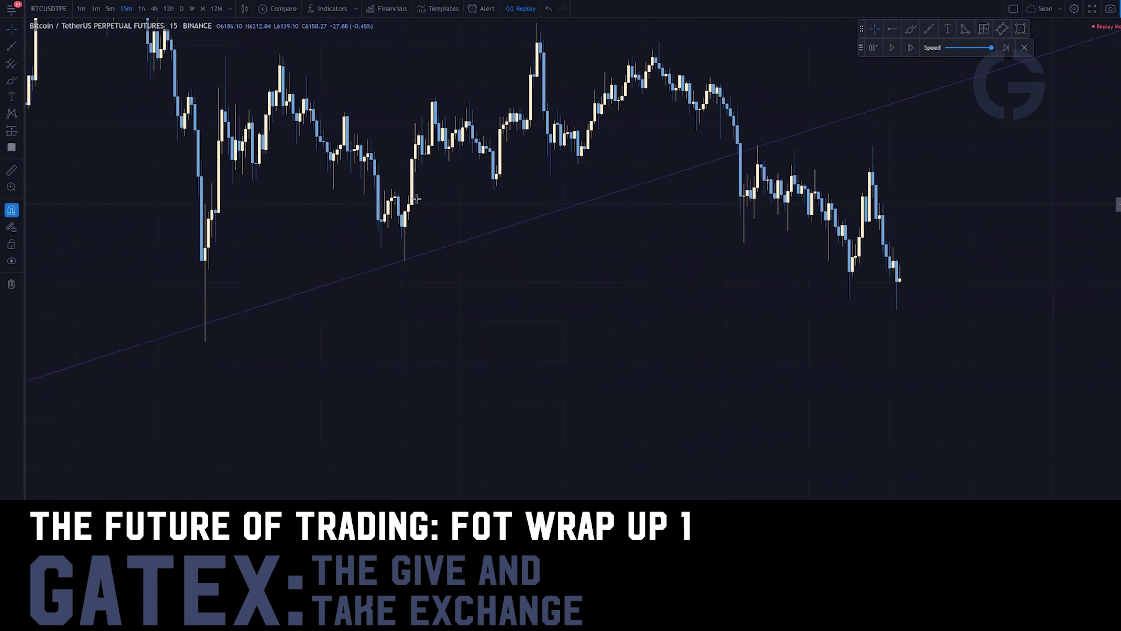
# Place a horizontal ray on the small swing level before the break below the ray, and delete it
pyautogui.click(891, 29)
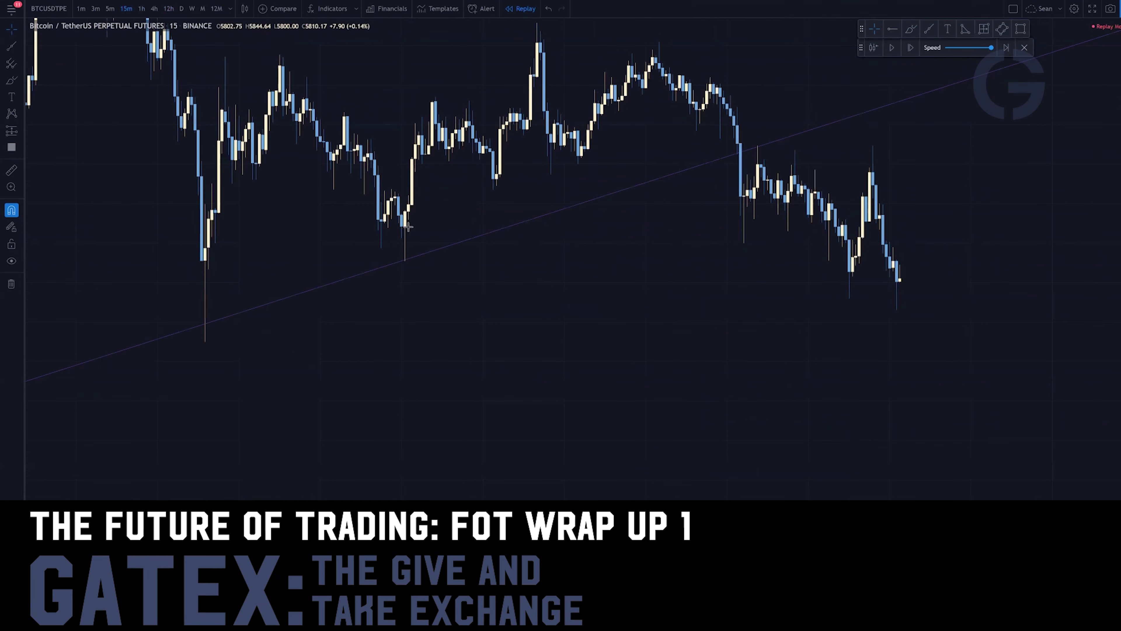
pyautogui.click(391, 188)
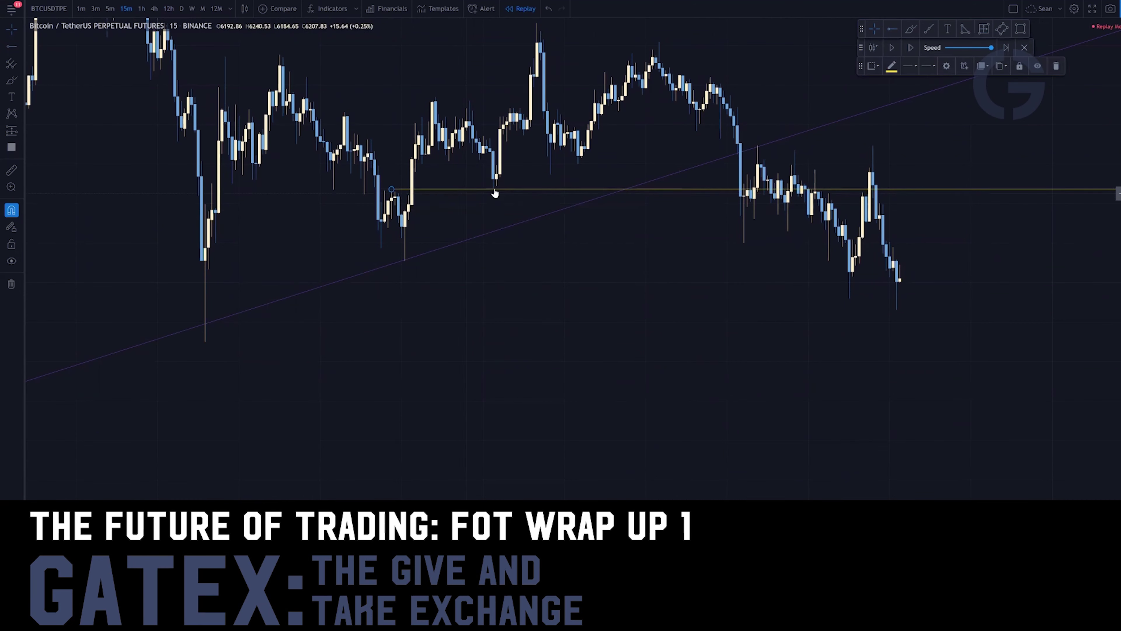
pyautogui.click(405, 194)
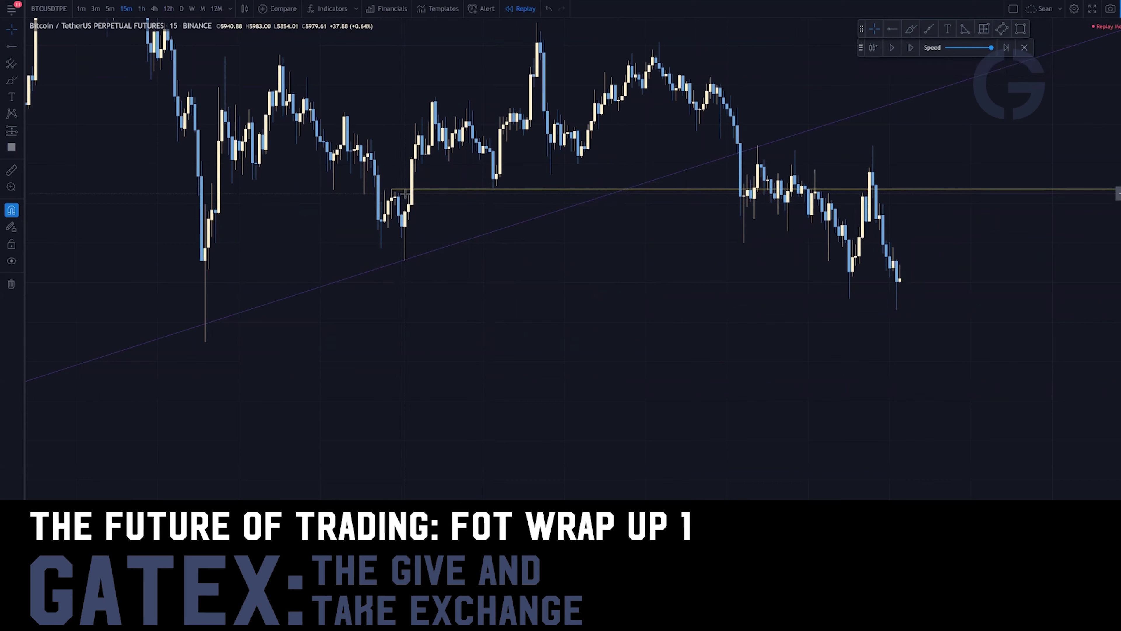
pyautogui.click(404, 189)
pyautogui.press('Delete')
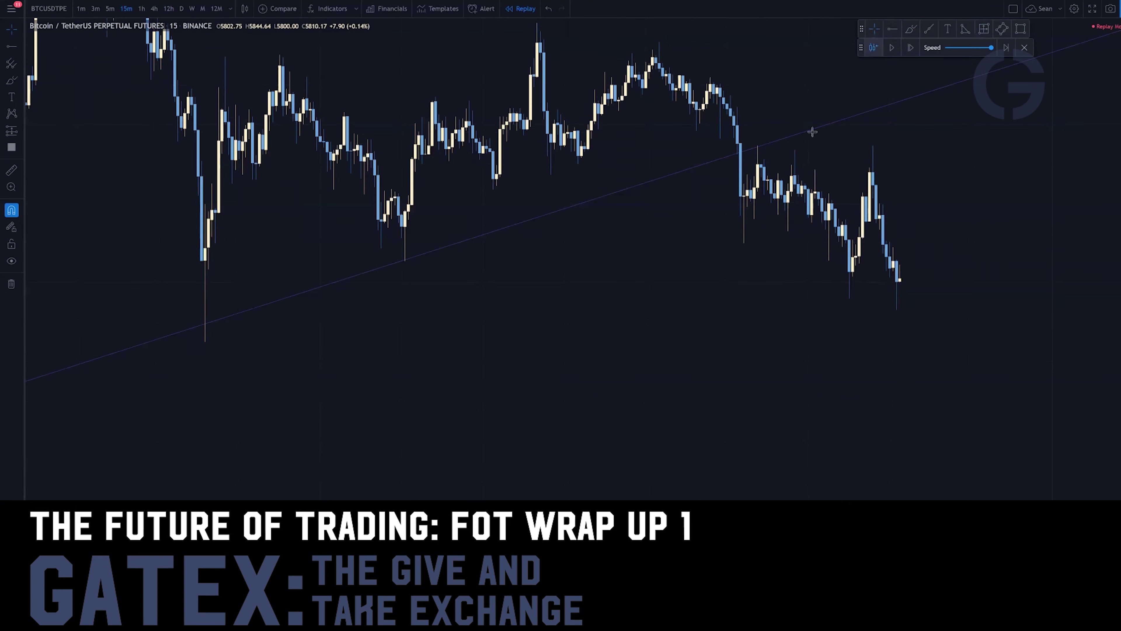
# Try to restart the replay just after the break below the ray, and check the 1-minute and 5-minute intervals
pyautogui.click(874, 48)
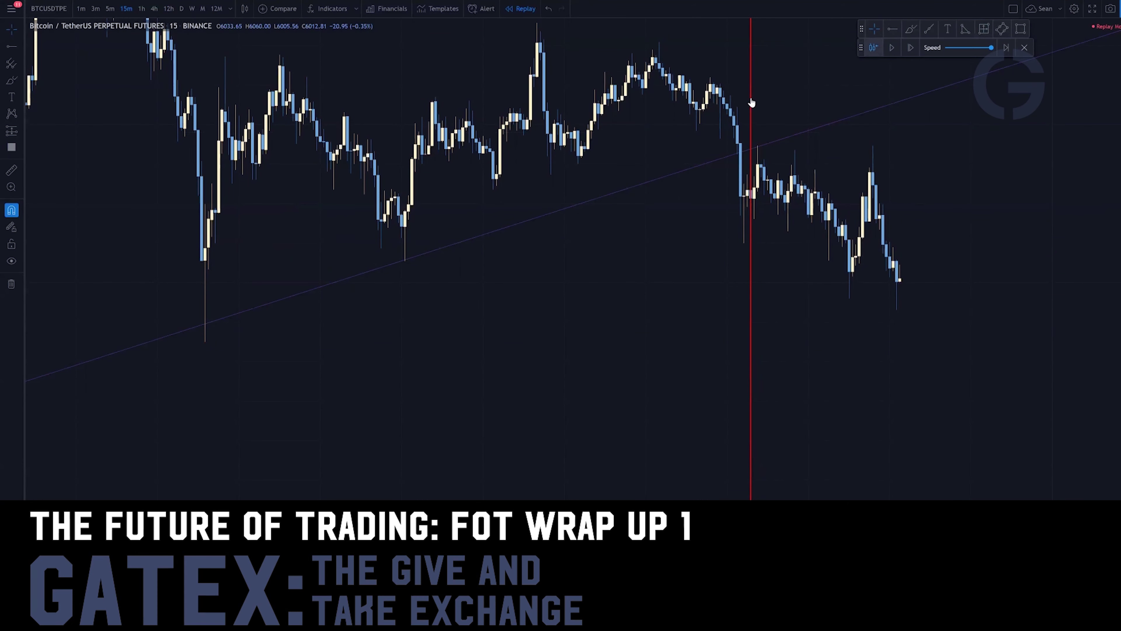
pyautogui.click(751, 102)
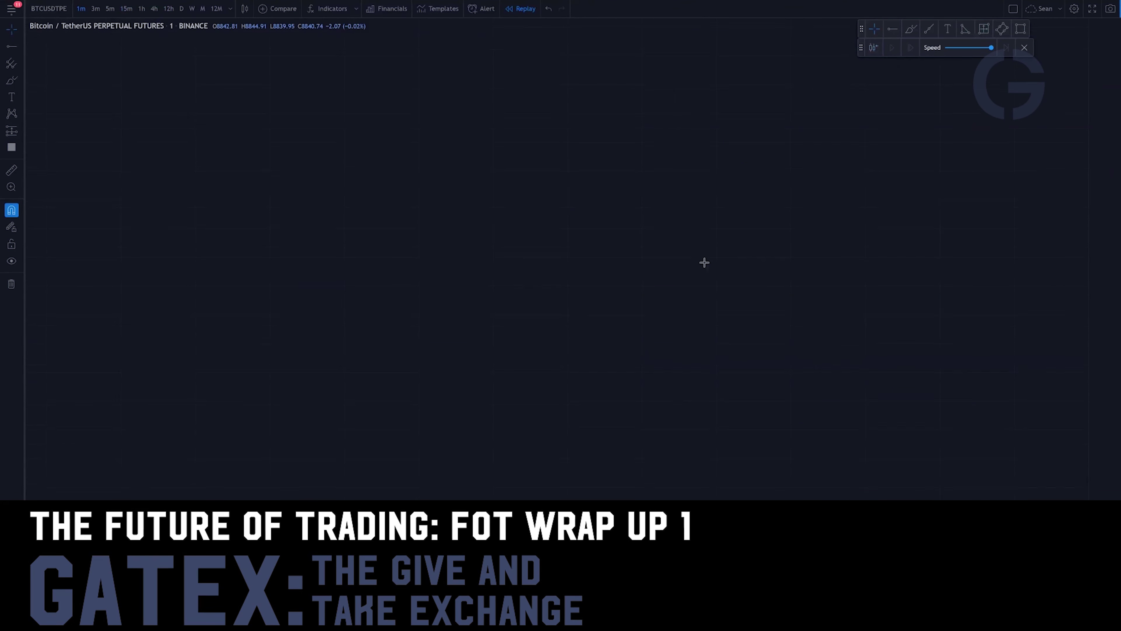
pyautogui.click(110, 9)
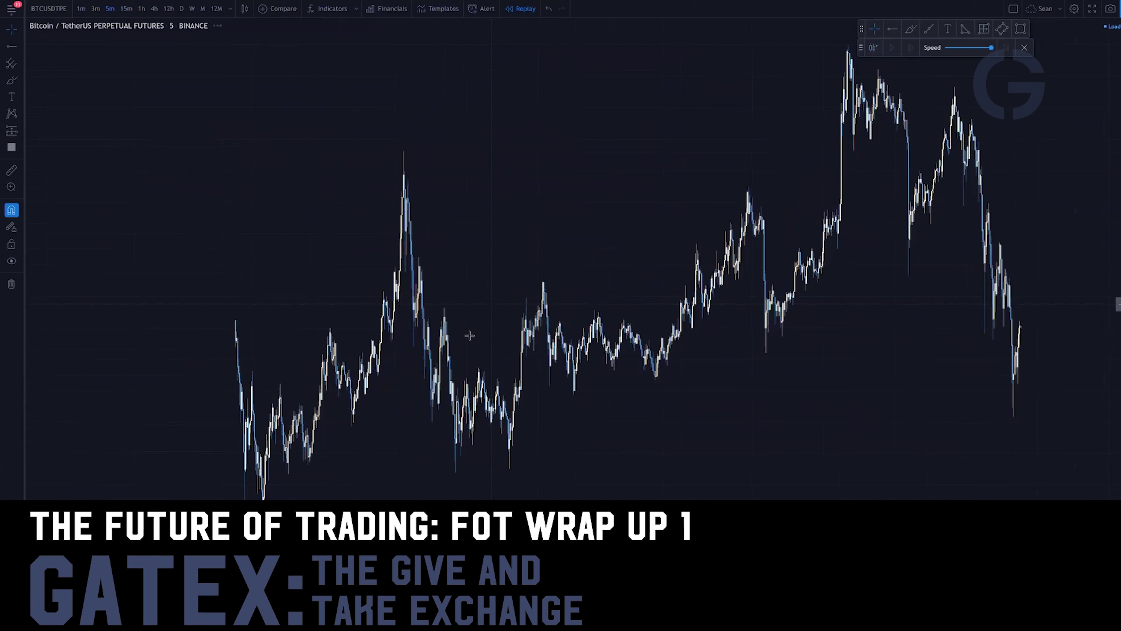
# Switch to the daily interval, and restart the replay at the second rebound peak
pyautogui.click(181, 8)
pyautogui.scroll(20, 928, 346)
pyautogui.moveTo(453, 379); pyautogui.dragTo(735, 340)
pyautogui.moveTo(397, 362); pyautogui.dragTo(800, 318)
pyautogui.moveTo(455, 356); pyautogui.dragTo(796, 220)
pyautogui.click(871, 49)
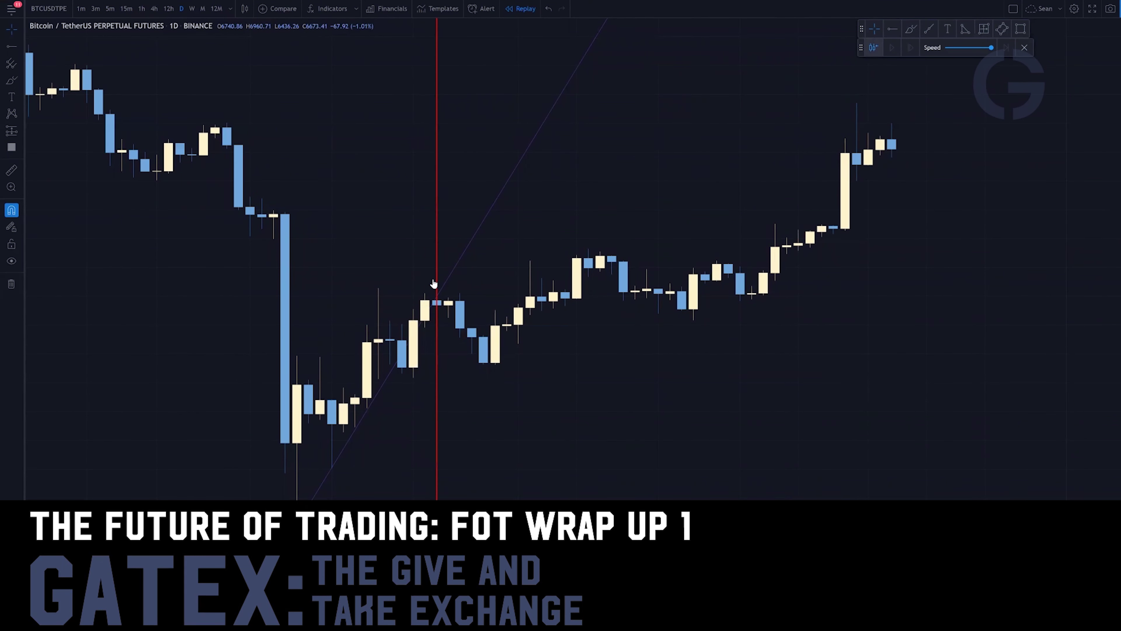
pyautogui.click(436, 300)
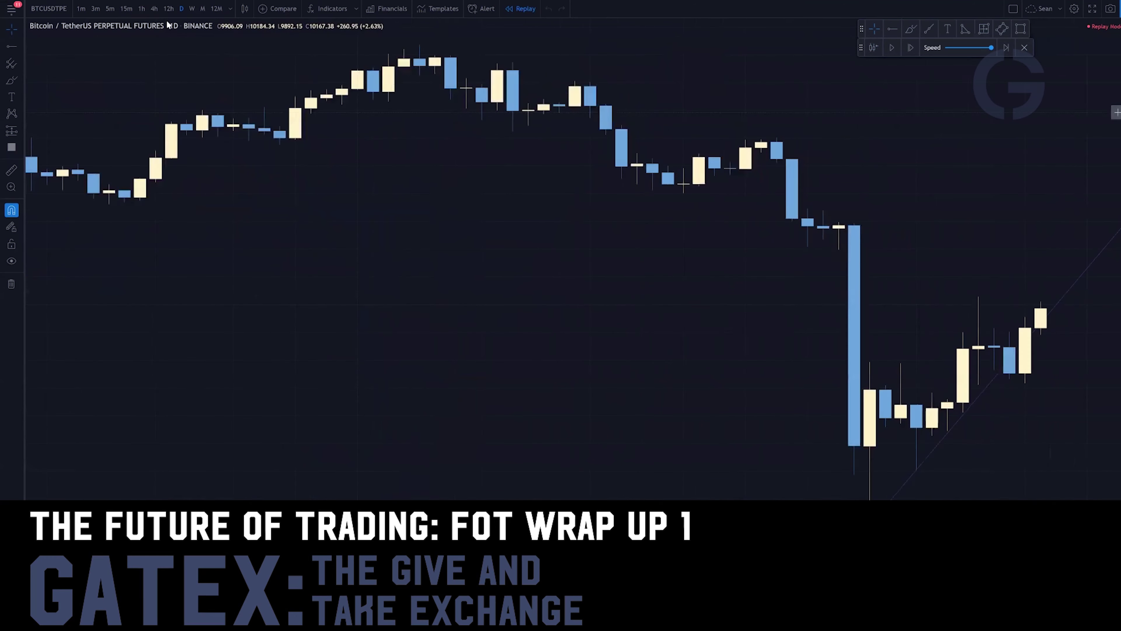
# Return to the 15-minute interval, and bring the price break below the ray into close view
pyautogui.click(126, 9)
pyautogui.scroll(-15, 583, 154)
pyautogui.scroll(1, 837, 316)
pyautogui.moveTo(688, 321); pyautogui.dragTo(1026, 364)
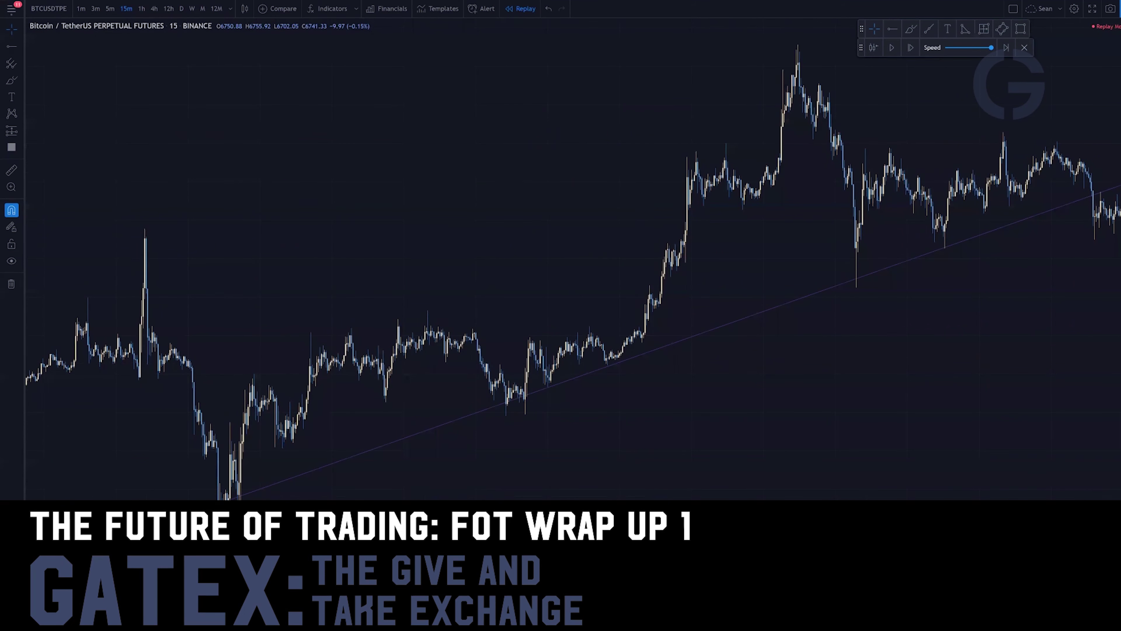
pyautogui.moveTo(1118, 459); pyautogui.dragTo(1118, 390)
pyautogui.moveTo(839, 316); pyautogui.dragTo(701, 246)
pyautogui.moveTo(632, 399); pyautogui.dragTo(798, 232)
pyautogui.moveTo(632, 328); pyautogui.dragTo(548, 397)
pyautogui.moveTo(701, 410); pyautogui.dragTo(841, 244)
pyautogui.moveTo(678, 345); pyautogui.dragTo(450, 321)
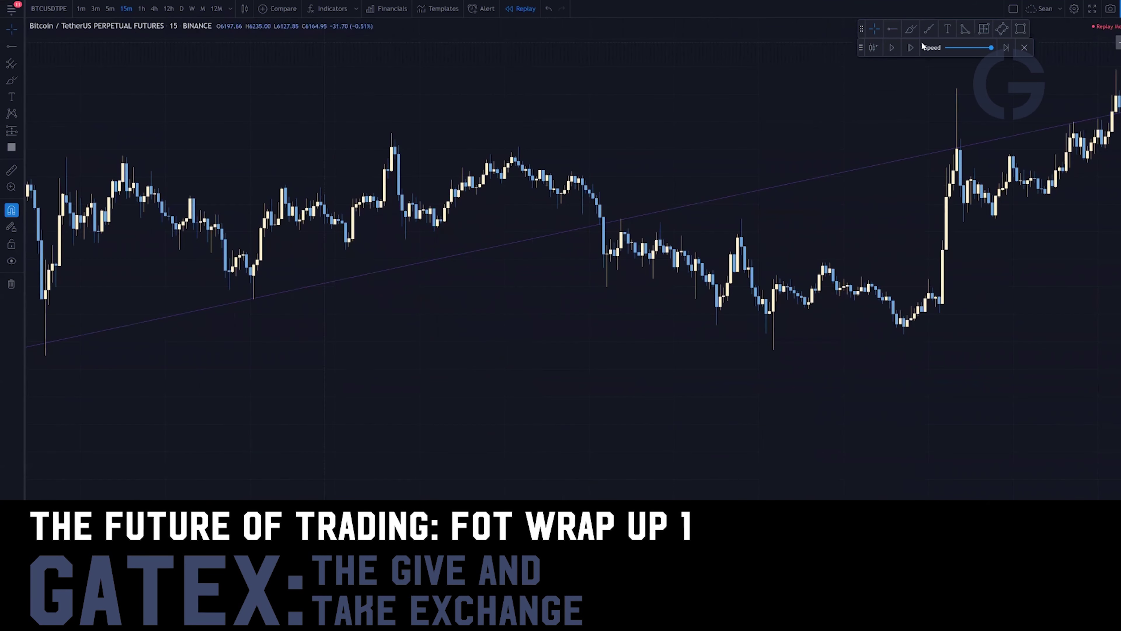
# Restart the replay shortly after the break below the ray, and inspect that break on the 1-minute interval
pyautogui.click(874, 48)
pyautogui.click(656, 225)
pyautogui.click(110, 9)
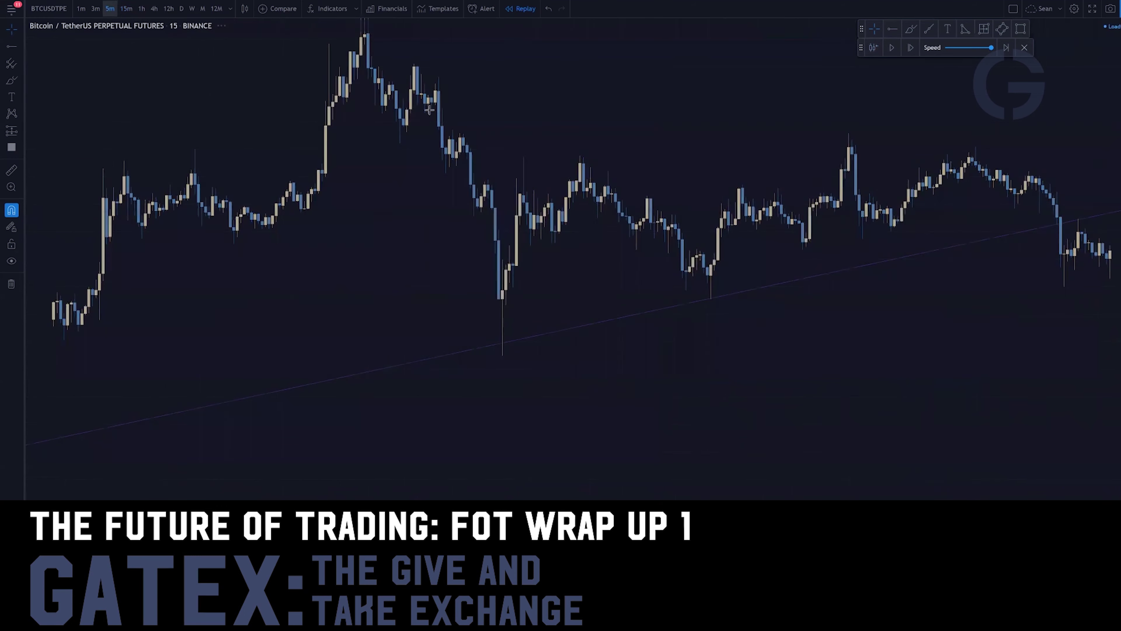
pyautogui.click(81, 9)
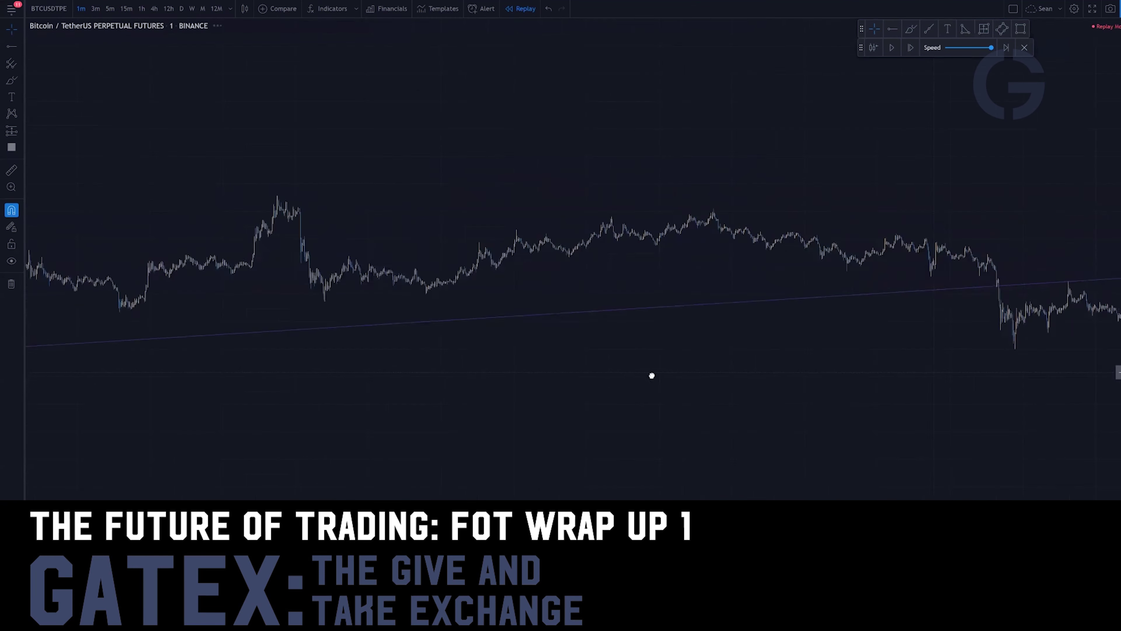
pyautogui.scroll(5, 851, 168)
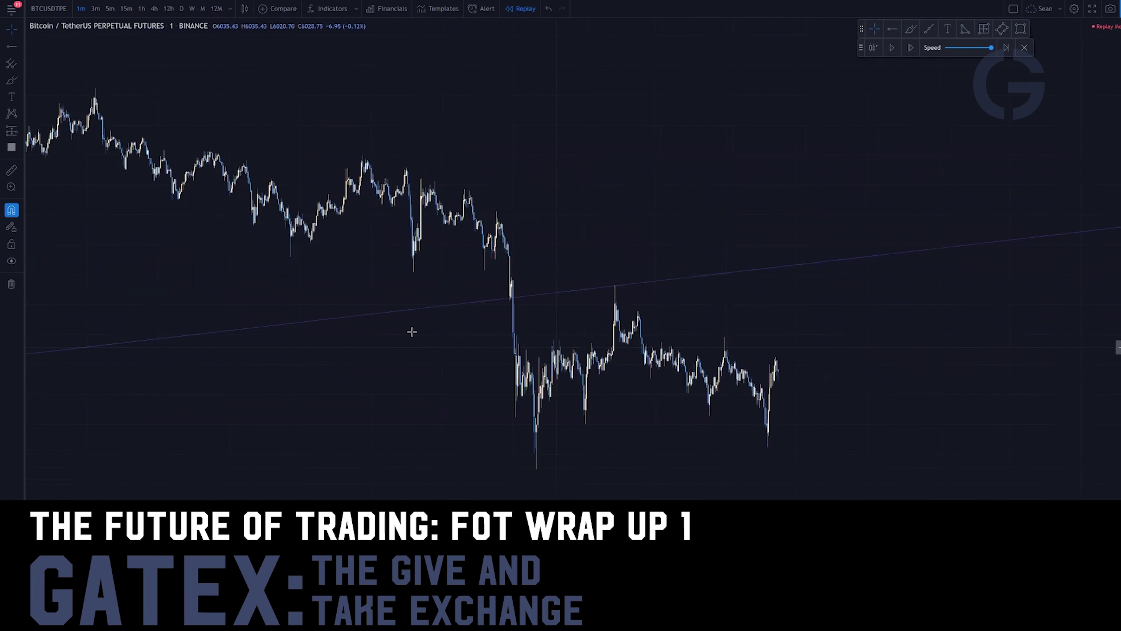
pyautogui.moveTo(360, 368); pyautogui.dragTo(1108, 363)
pyautogui.moveTo(716, 413); pyautogui.dragTo(573, 341)
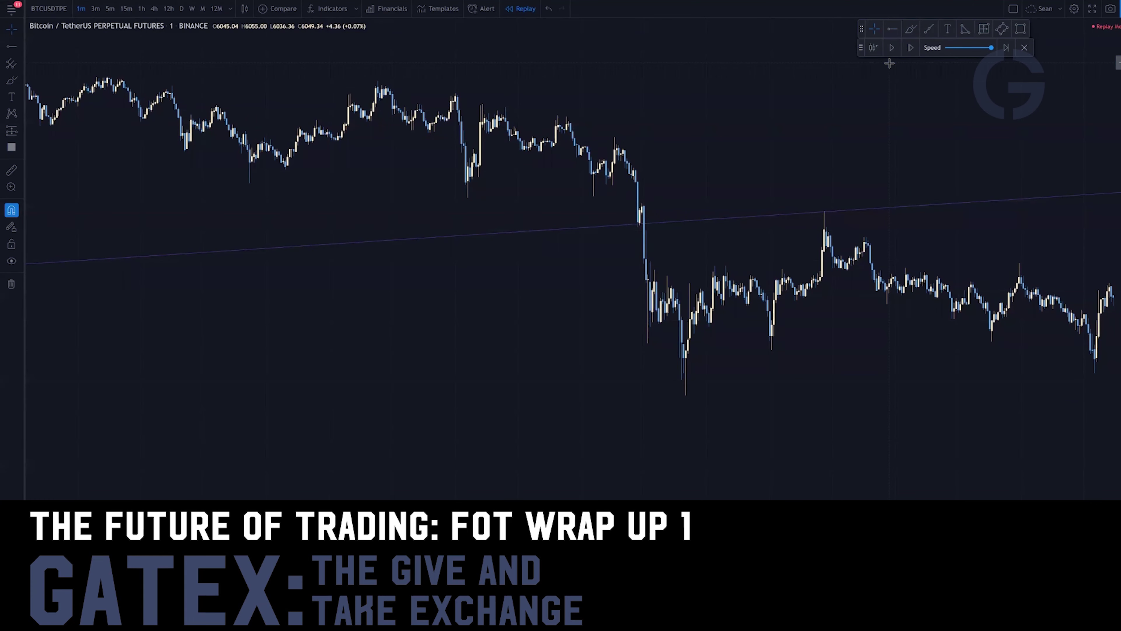
# Mark the point where price crosses below the ray with freehand brush strokes, and undo the strokes
pyautogui.click(912, 29)
pyautogui.moveTo(487, 141)
pyautogui.mouseDown()
pyautogui.moveTo(538, 18)
pyautogui.moveTo(530, 53)
pyautogui.mouseUp()
pyautogui.hotkey('ctrl', 'z')
pyautogui.moveTo(512, 225)
pyautogui.mouseDown()
pyautogui.moveTo(724, 227)
pyautogui.moveTo(697, 225)
pyautogui.mouseUp()
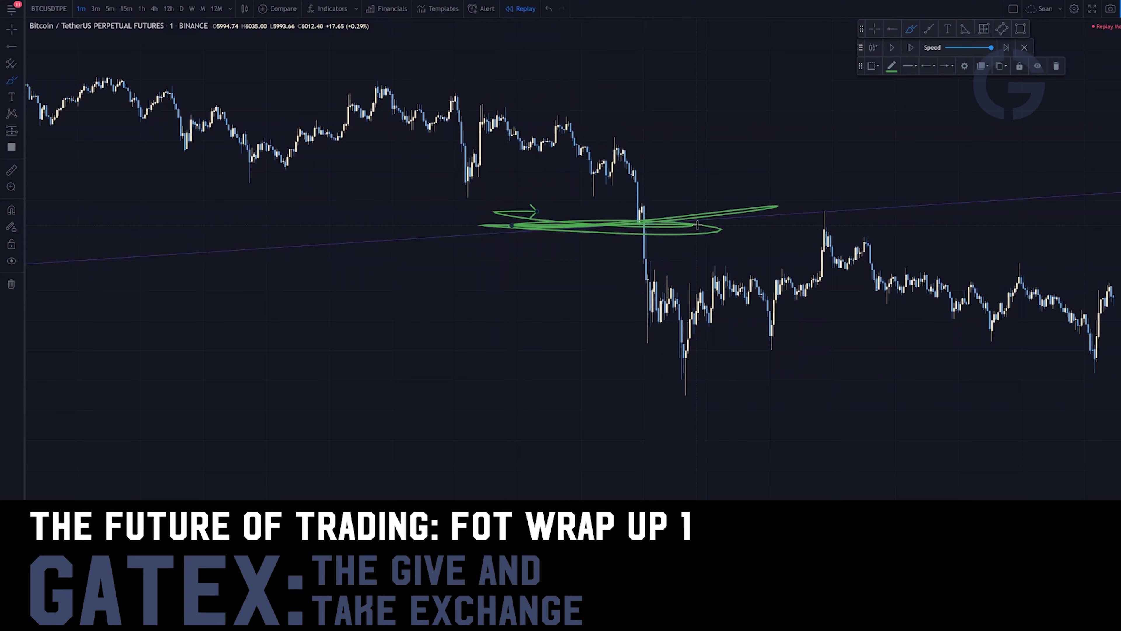
pyautogui.hotkey('ctrl', 'z')
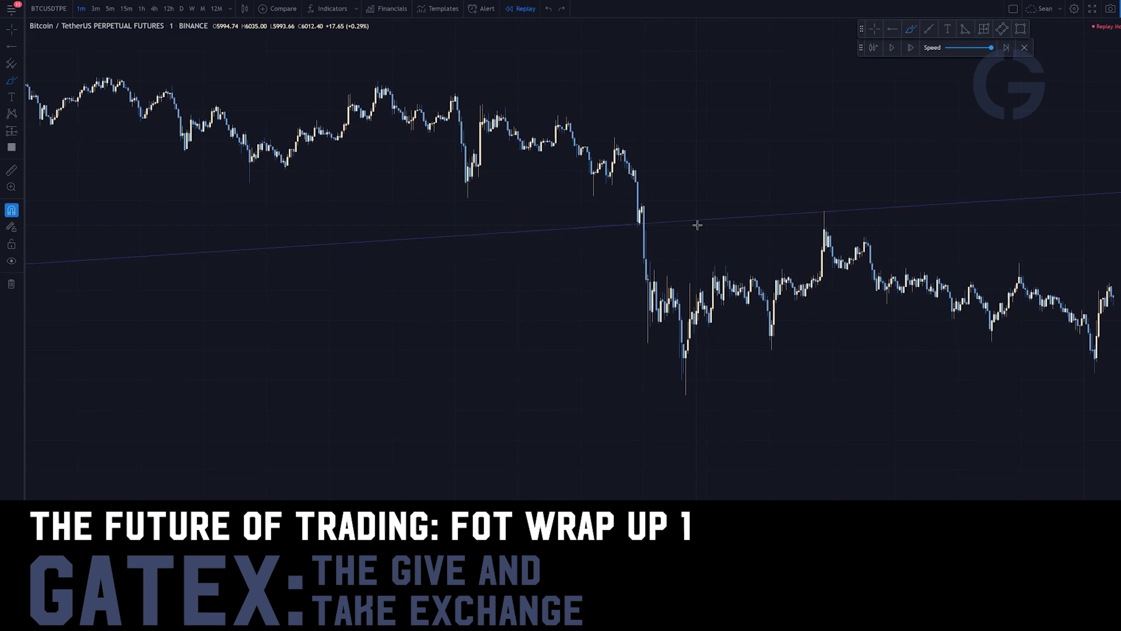
# Try to restart the replay at the candle that breaks below the ray on the 1-minute interval
pyautogui.click(873, 47)
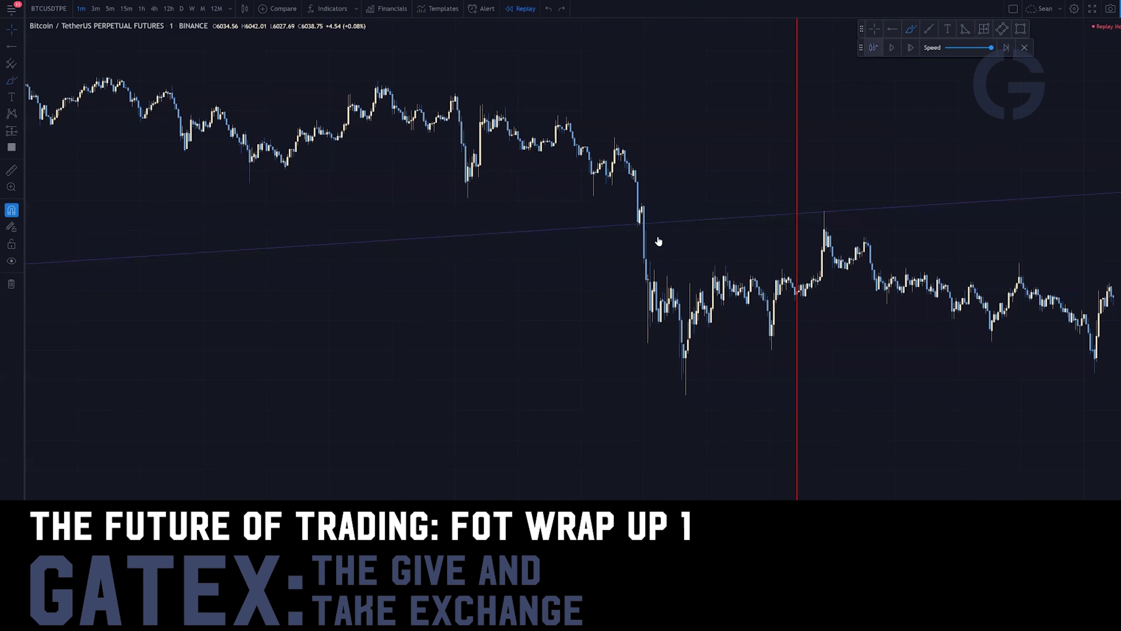
pyautogui.click(643, 221)
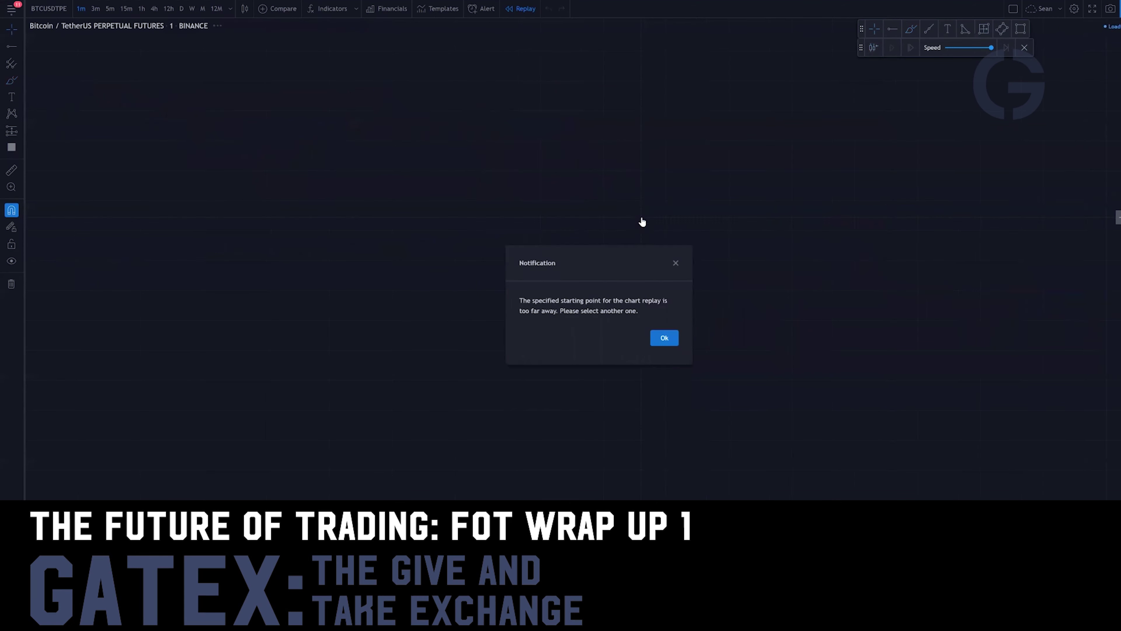
pyautogui.click(664, 338)
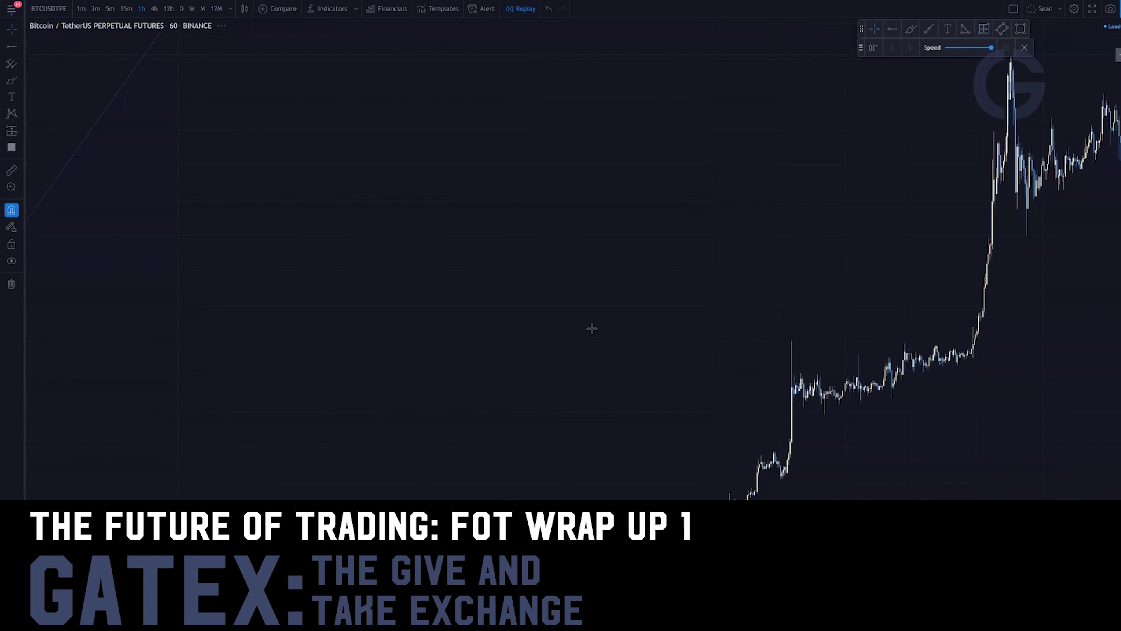
# Restart the replay from the 1-hour chart after the sell-off, and return to the 1-minute interval
pyautogui.scroll(-5, 478, 398)
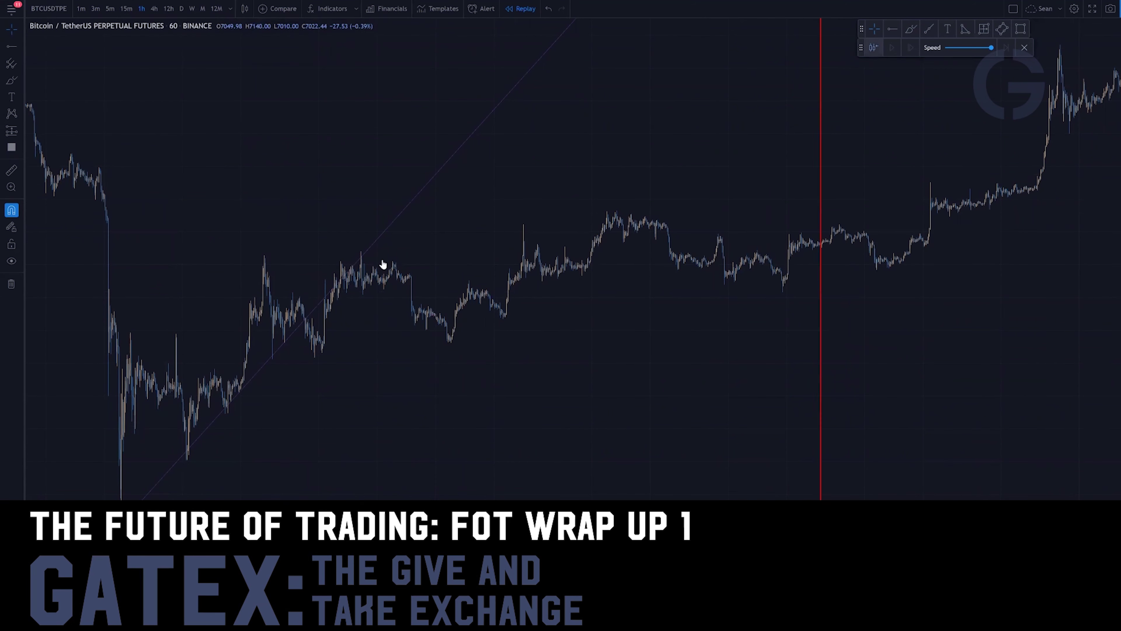
pyautogui.click(80, 2)
pyautogui.click(80, 2)
pyautogui.click(81, 4)
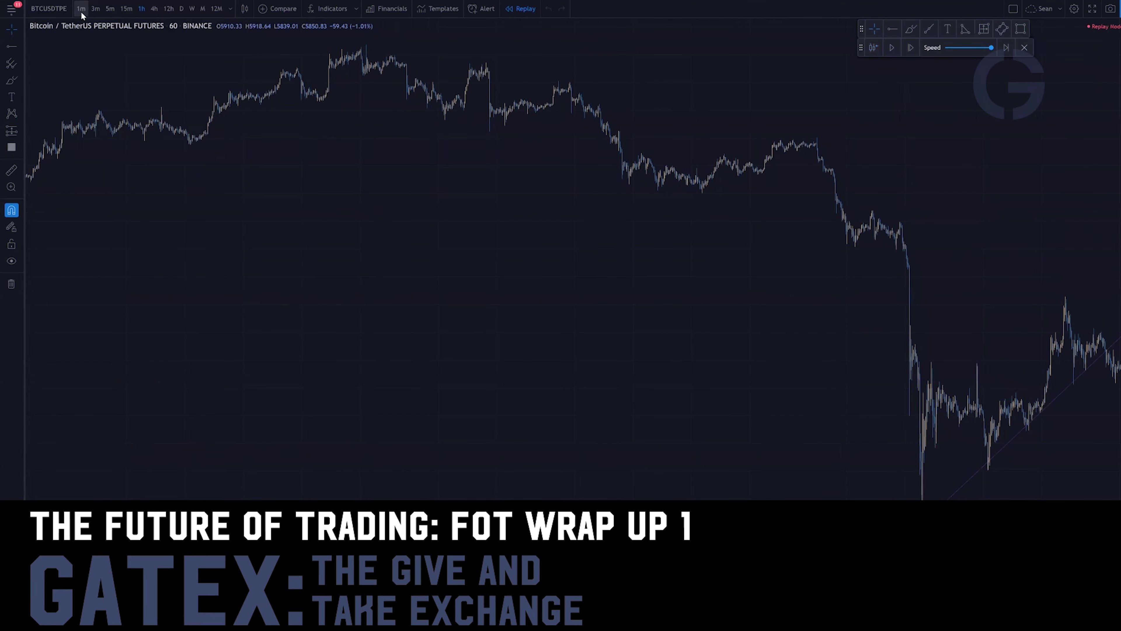
# Draw a freehand brush arrow down along the sharp drop where price breaks below the ray
pyautogui.scroll(-12, 653, 390)
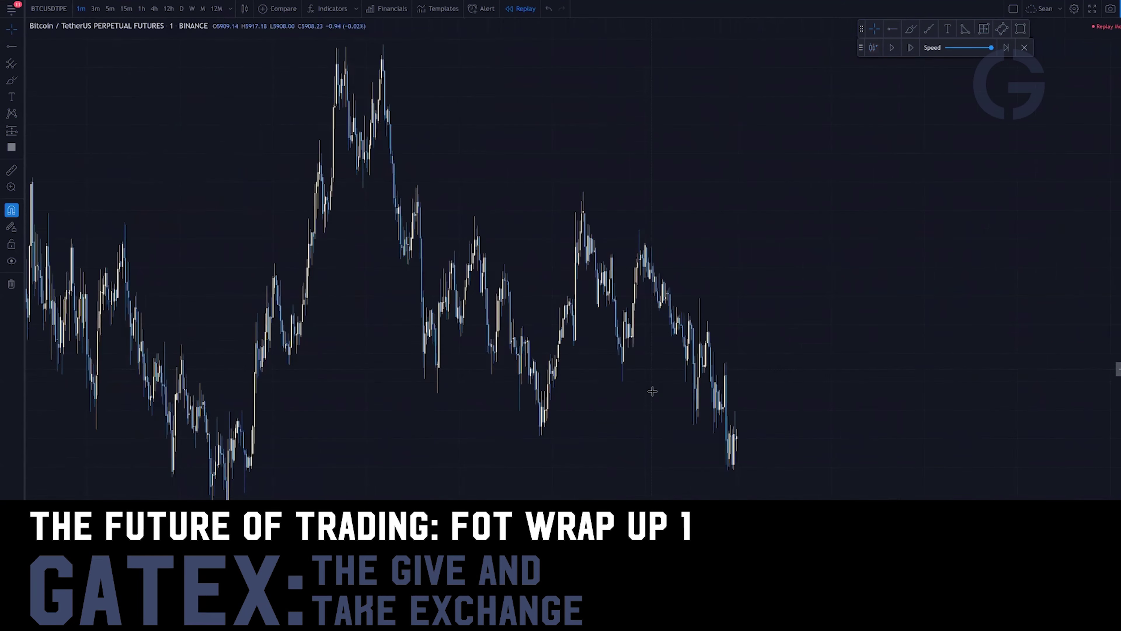
pyautogui.moveTo(548, 383); pyautogui.dragTo(936, 434)
pyautogui.scroll(12, 909, 438)
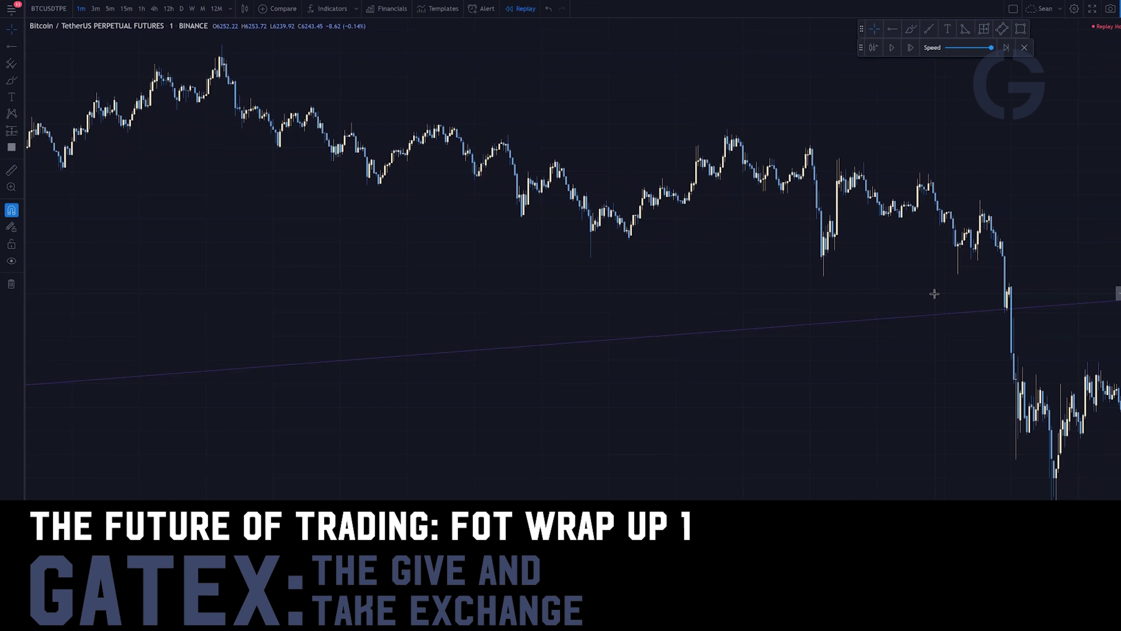
pyautogui.scroll(4, 1016, 289)
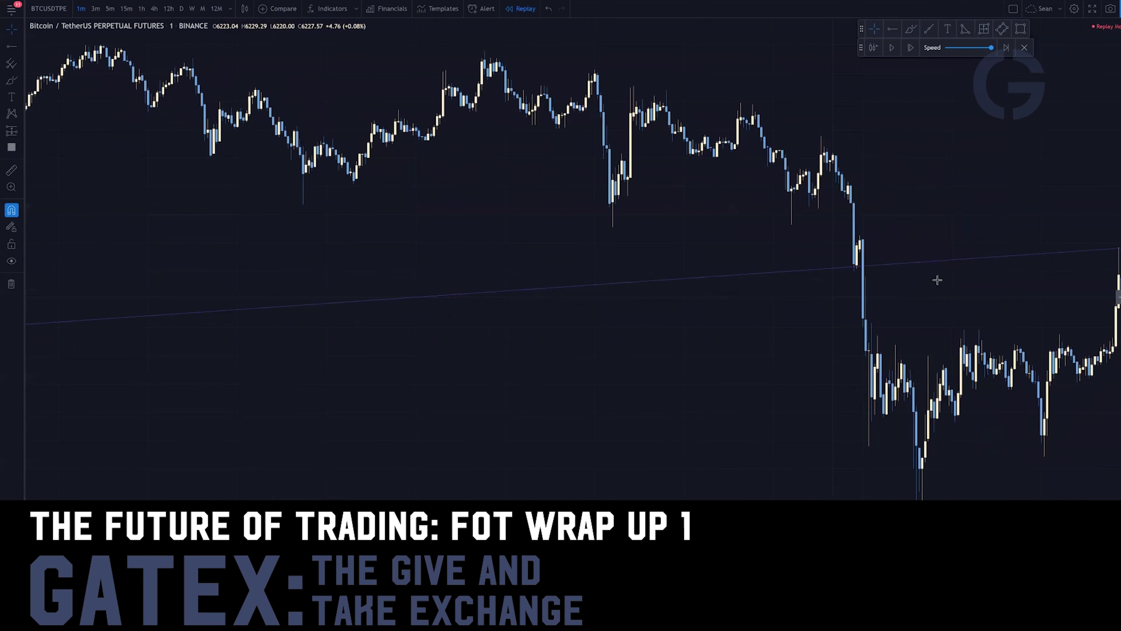
pyautogui.click(911, 29)
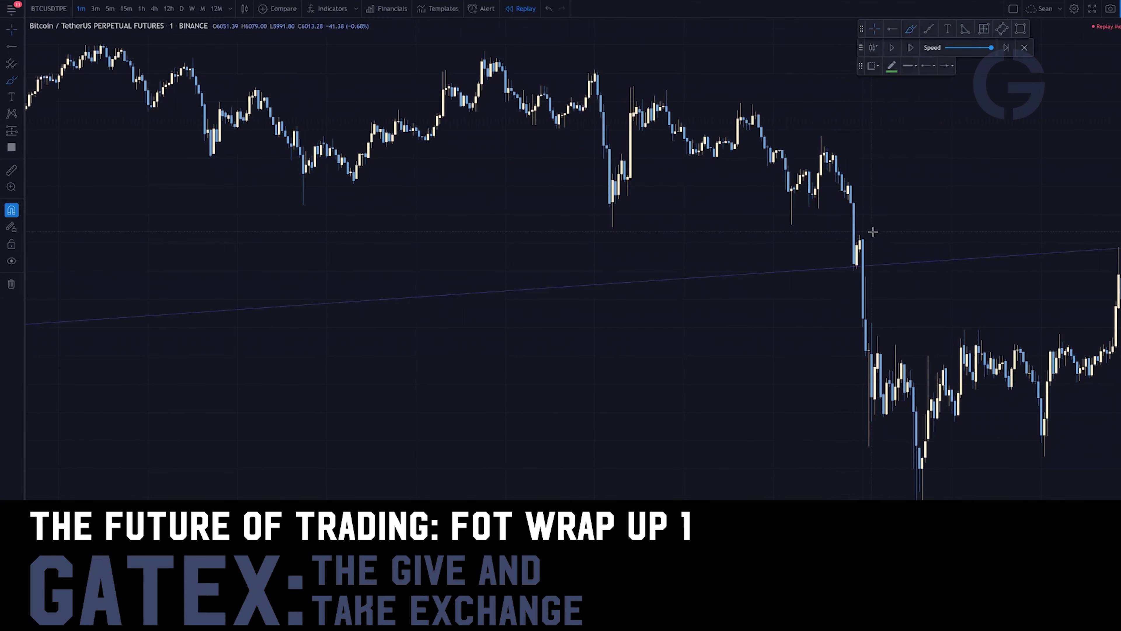
pyautogui.moveTo(864, 256); pyautogui.dragTo(870, 354)
pyautogui.scroll(-3, 893, 281)
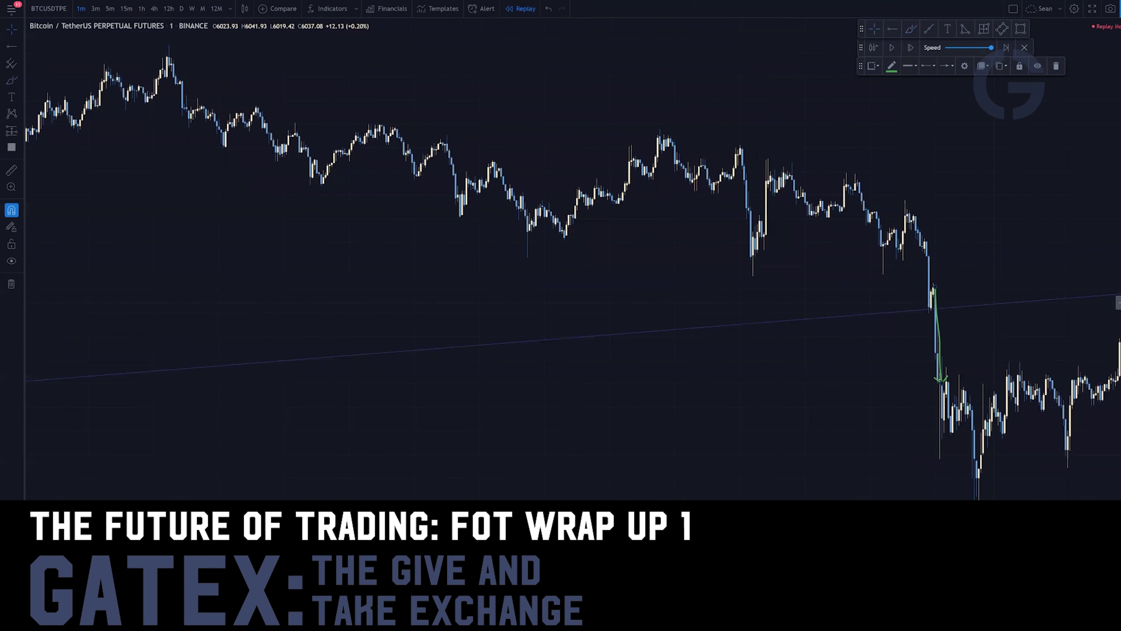
pyautogui.moveTo(1116, 346); pyautogui.dragTo(1117, 410)
pyautogui.press('Escape')
pyautogui.moveTo(867, 355); pyautogui.dragTo(795, 345)
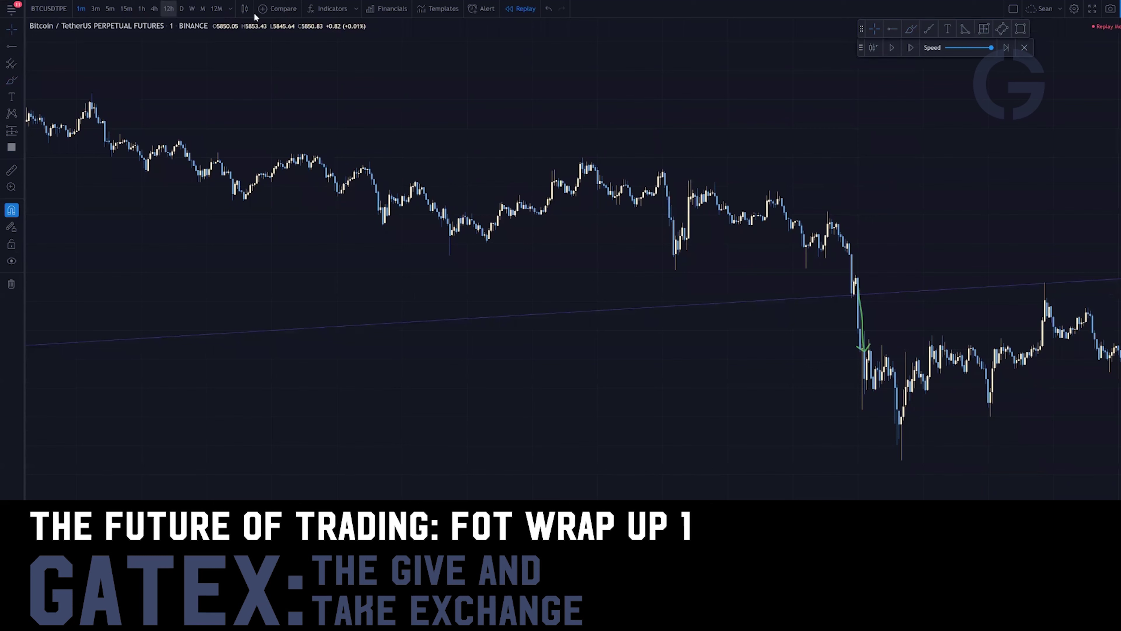
# Measure the price drop from the ray toward the low that follows the break
pyautogui.click(11, 170)
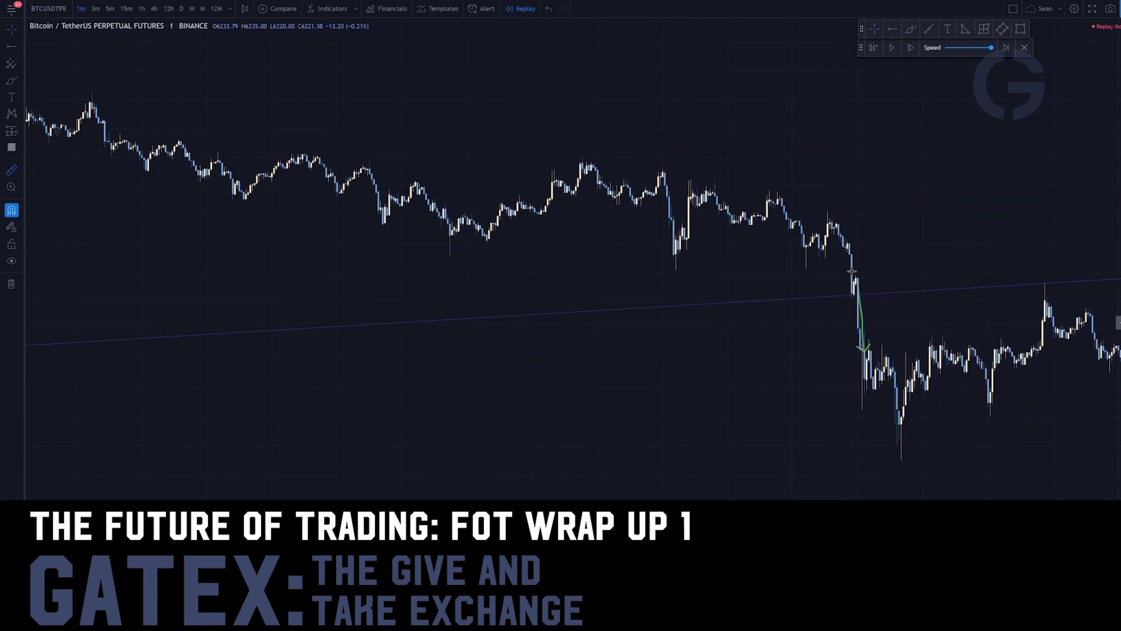
pyautogui.click(853, 294)
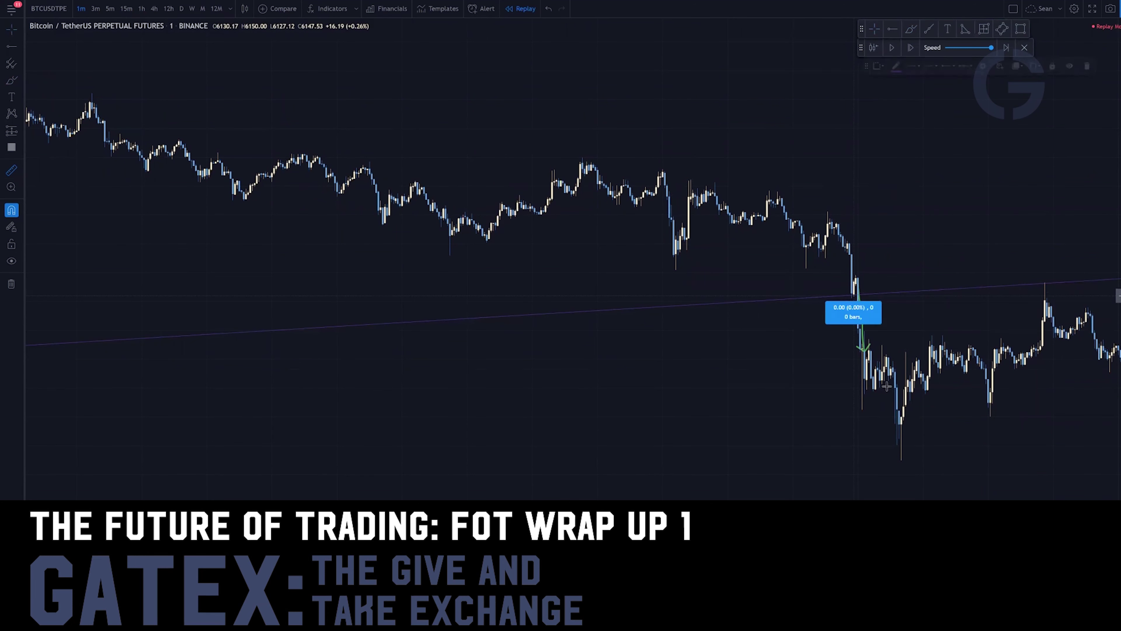
pyautogui.click(969, 458)
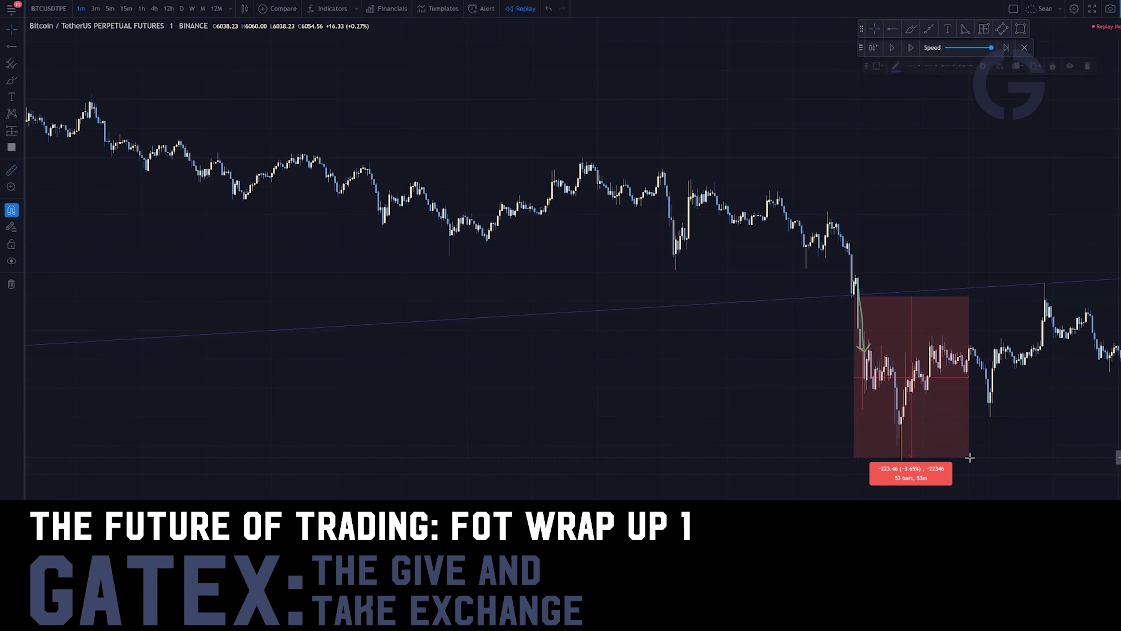
pyautogui.click(959, 441)
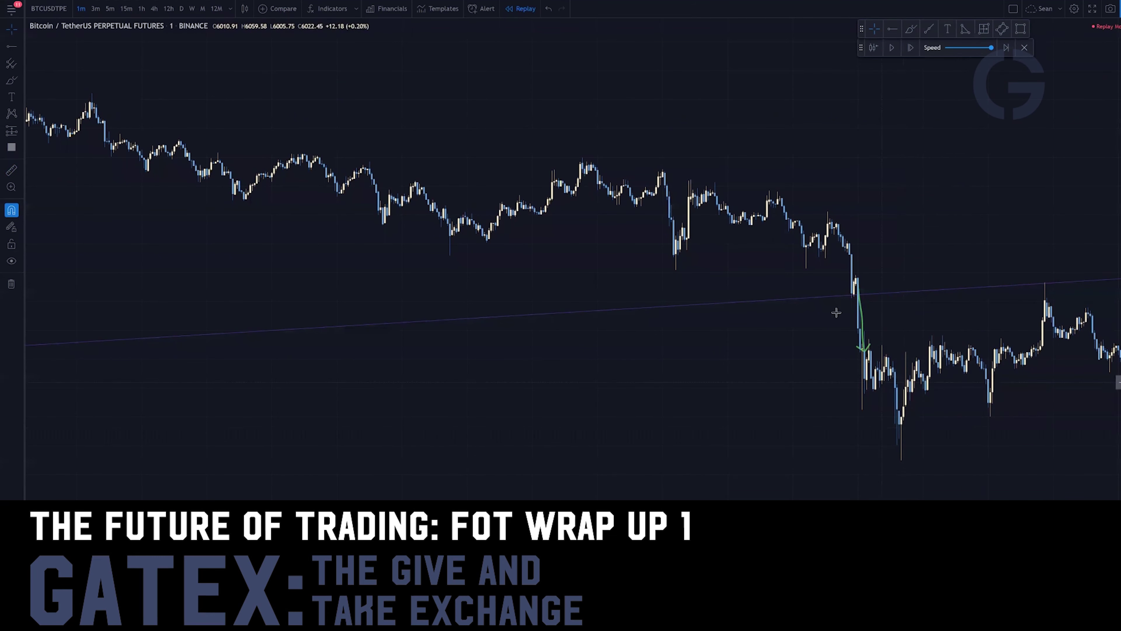
pyautogui.keyDown('shift'); pyautogui.click(843, 296); pyautogui.keyUp('shift')
pyautogui.click(901, 374)
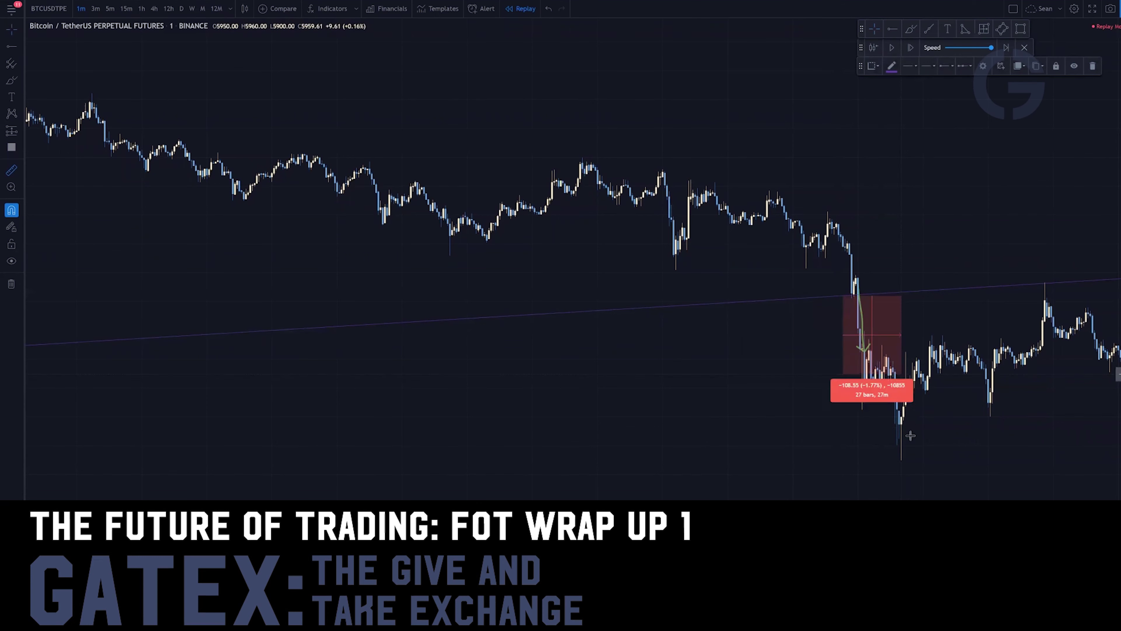
pyautogui.click(902, 458)
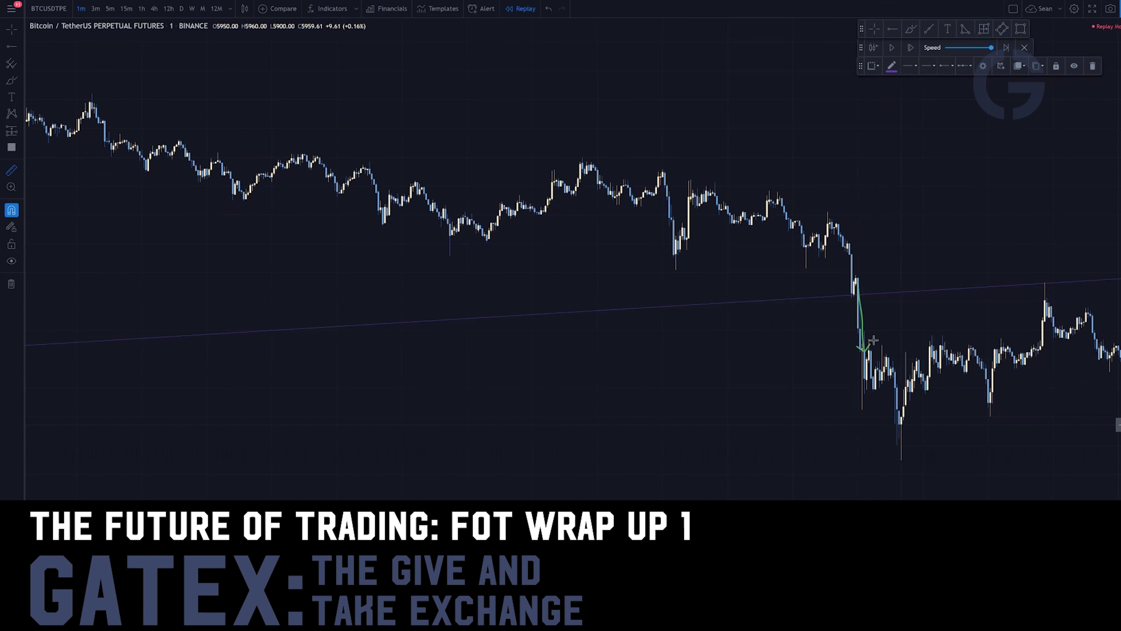
# Delete the green brush arrow drawn along the drop
pyautogui.click(11, 29)
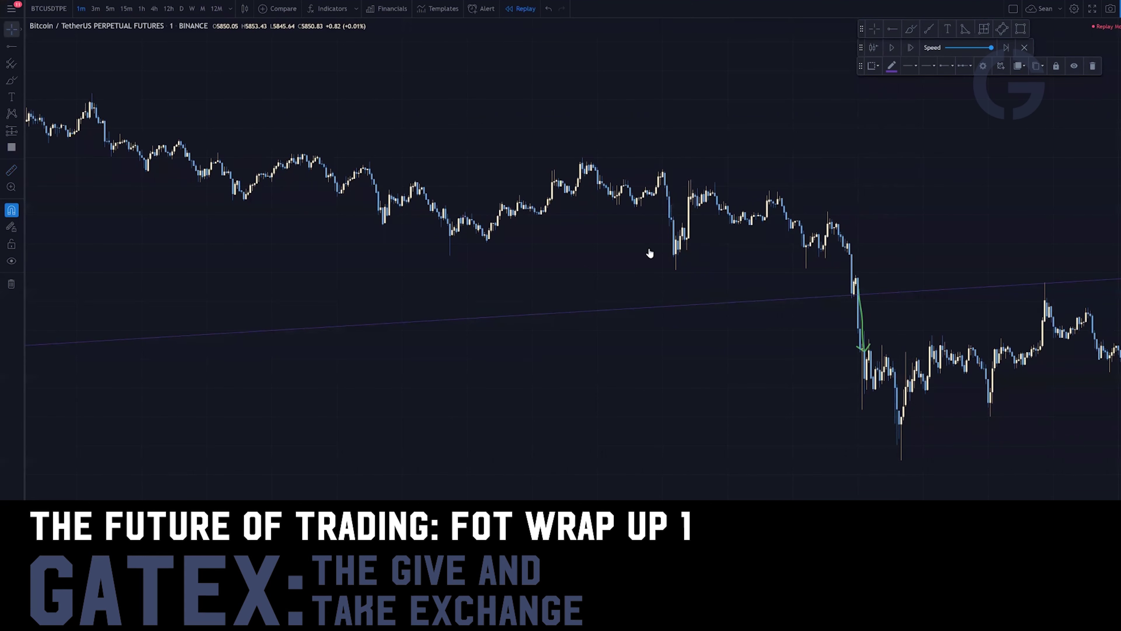
pyautogui.click(862, 323)
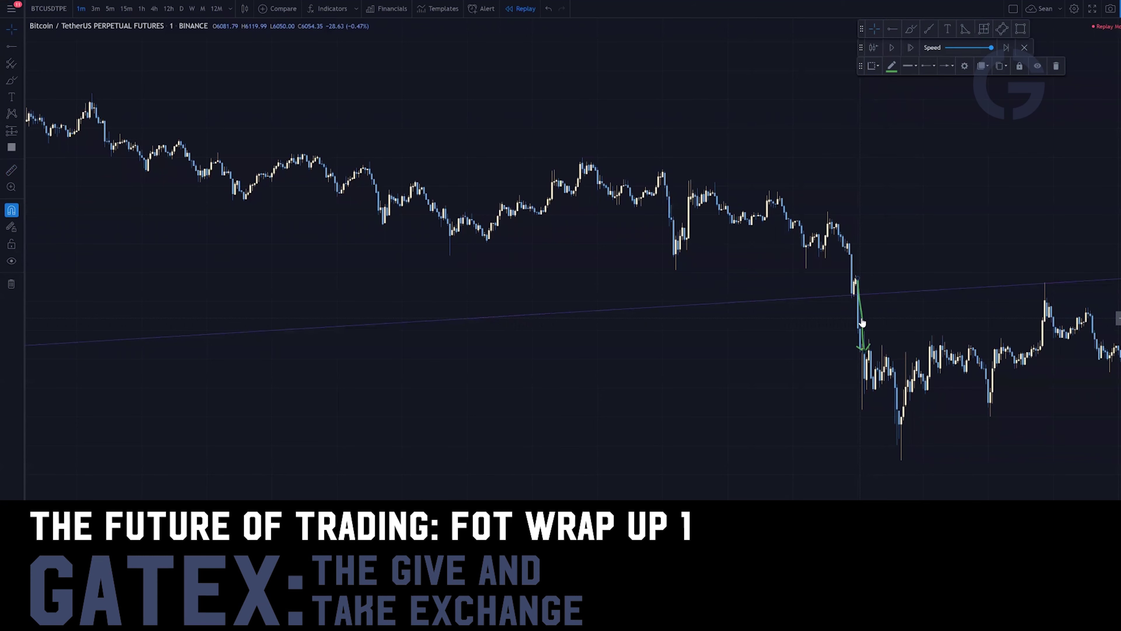
pyautogui.press('Delete')
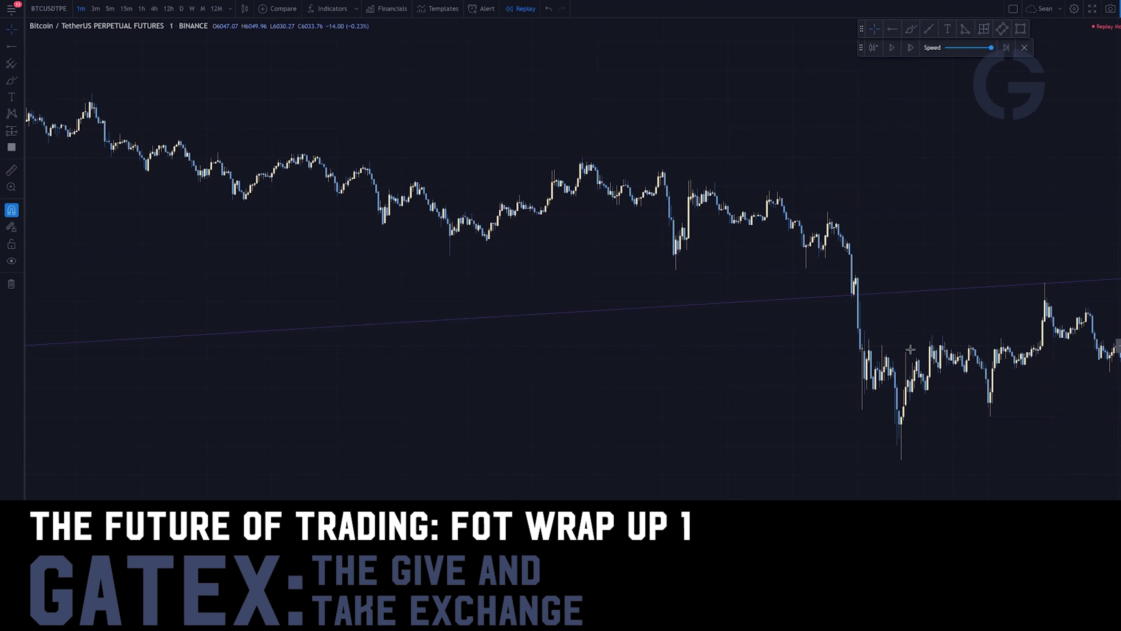
# Circle the candles crossing the ray with a freehand brush stroke, and undo the stroke
pyautogui.scroll(2, 959, 346)
pyautogui.scroll(-2, 1118, 309)
pyautogui.scroll(2, 503, 375)
pyautogui.moveTo(603, 404); pyautogui.dragTo(834, 388)
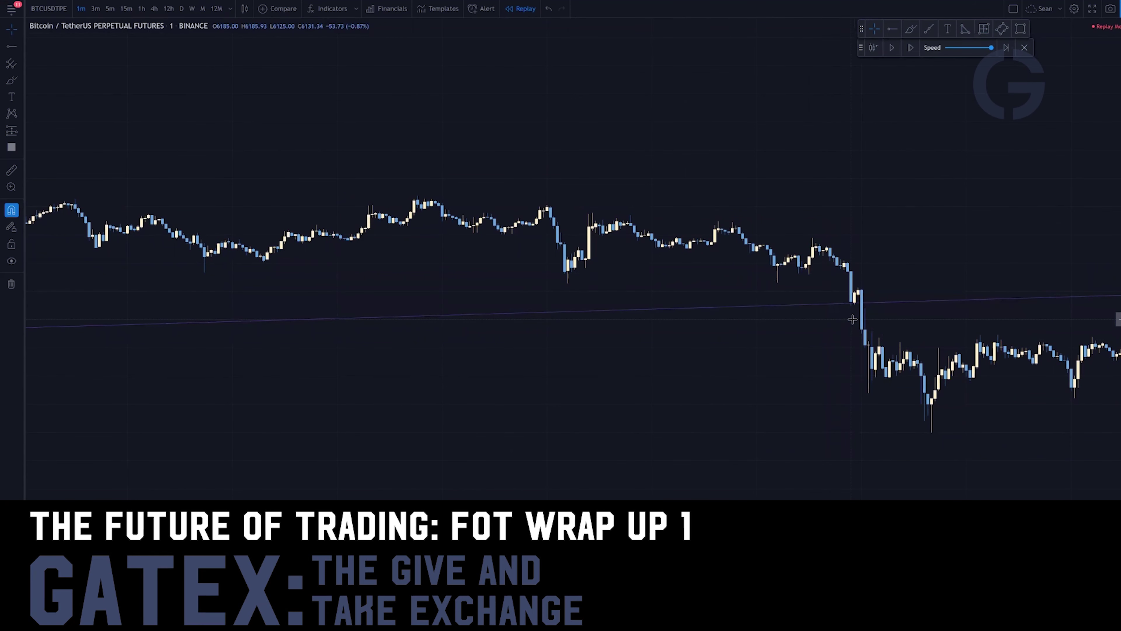
pyautogui.click(905, 32)
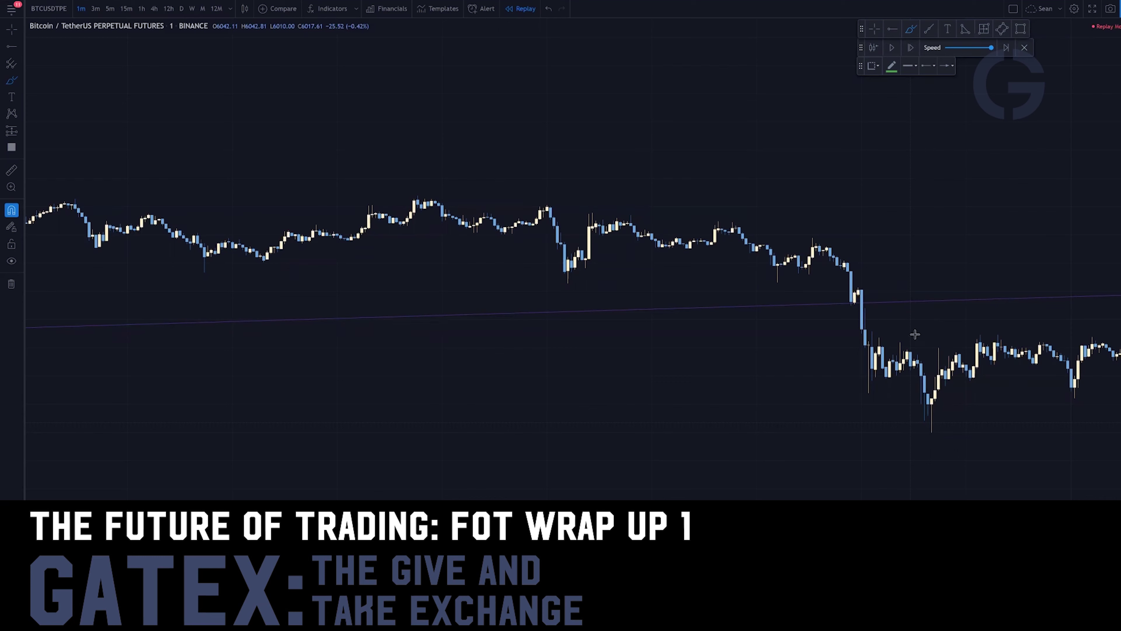
pyautogui.moveTo(858, 288); pyautogui.dragTo(840, 263)
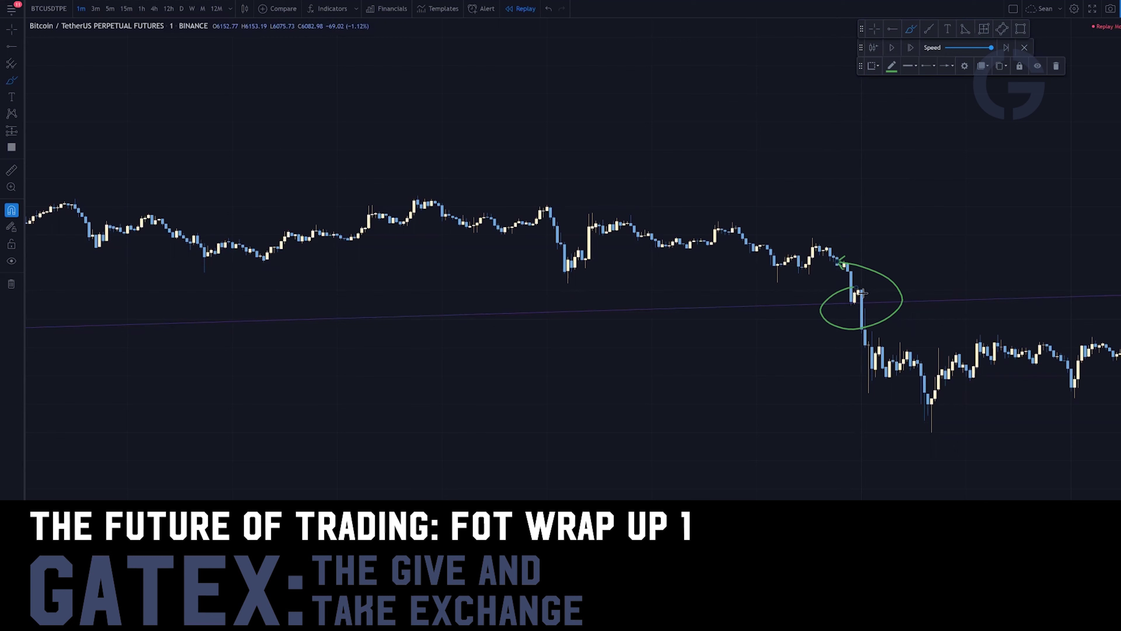
pyautogui.hotkey('ctrl', 'z')
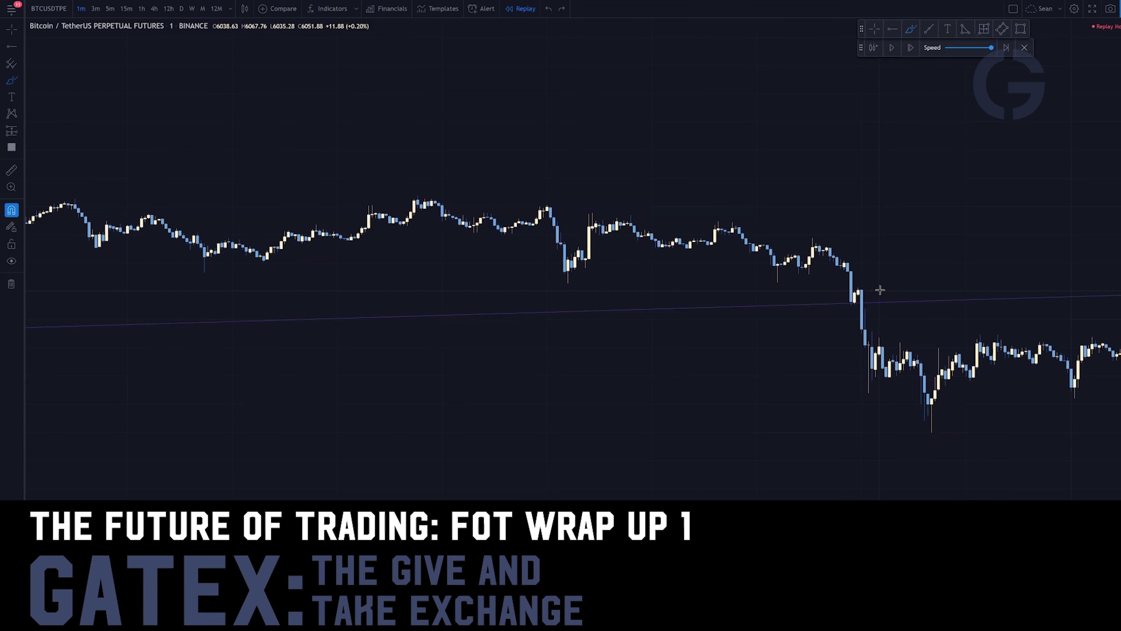
# Mark the small pause at the ray with another brush stroke, and undo it
pyautogui.scroll(-4, 880, 289)
pyautogui.scroll(3, 861, 297)
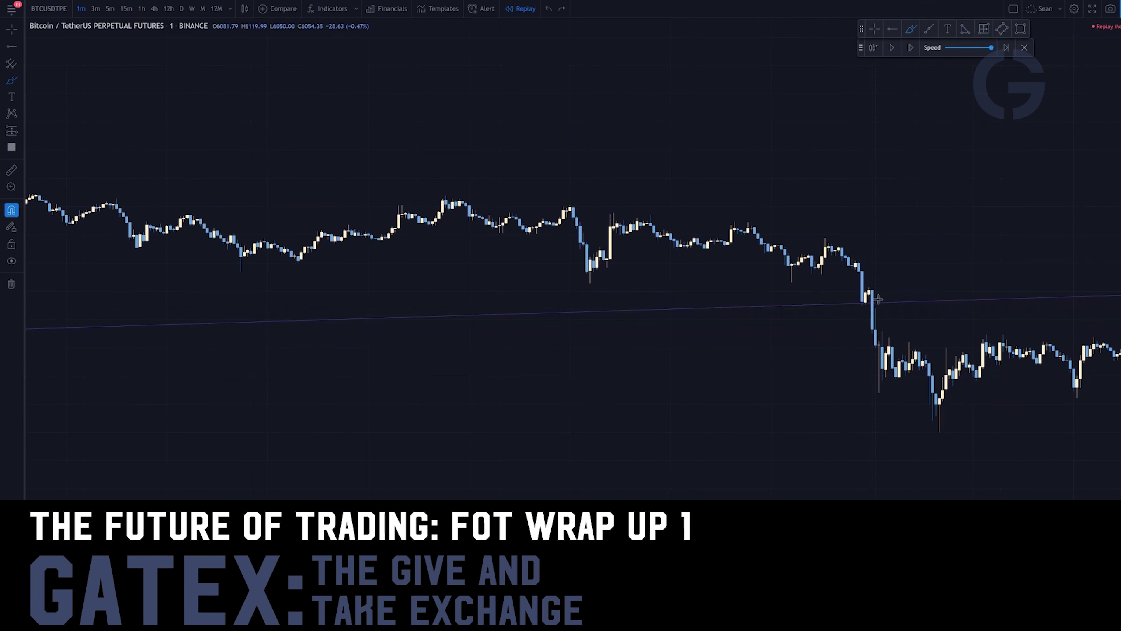
pyautogui.moveTo(871, 291)
pyautogui.mouseDown()
pyautogui.moveTo(855, 320)
pyautogui.moveTo(877, 332)
pyautogui.moveTo(867, 289)
pyautogui.mouseUp()
pyautogui.hotkey('ctrl', 'z')
pyautogui.hotkey('ctrl', 'z')
# Measure the price move from the top of the small pause at the ray to just below the ray
pyautogui.click(10, 170)
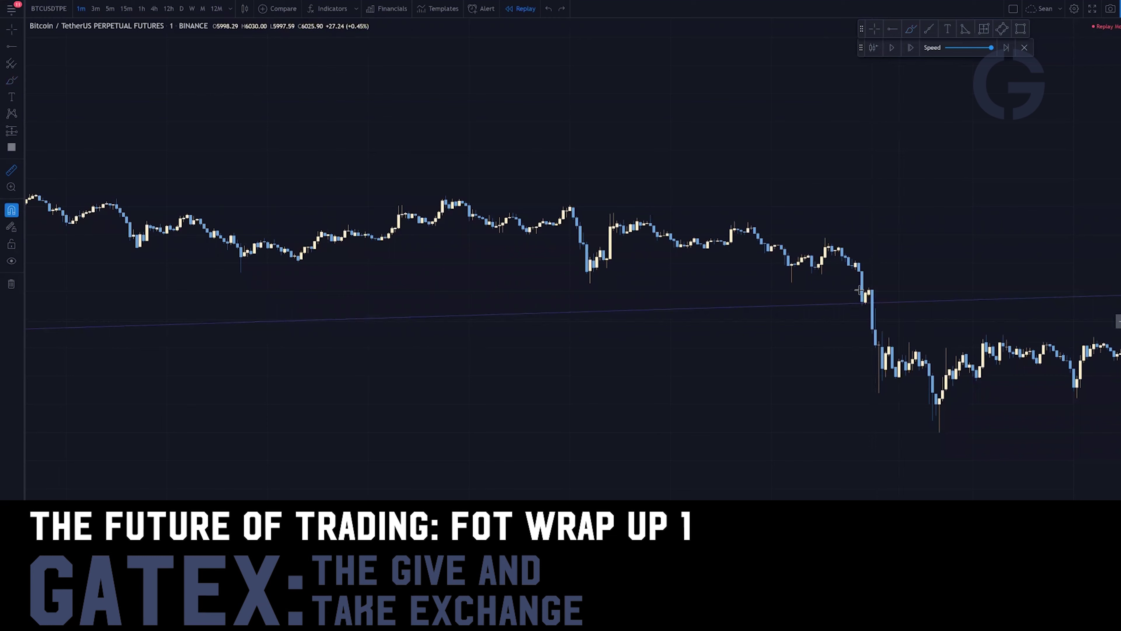
pyautogui.keyDown('shift'); pyautogui.click(872, 289); pyautogui.keyUp('shift')
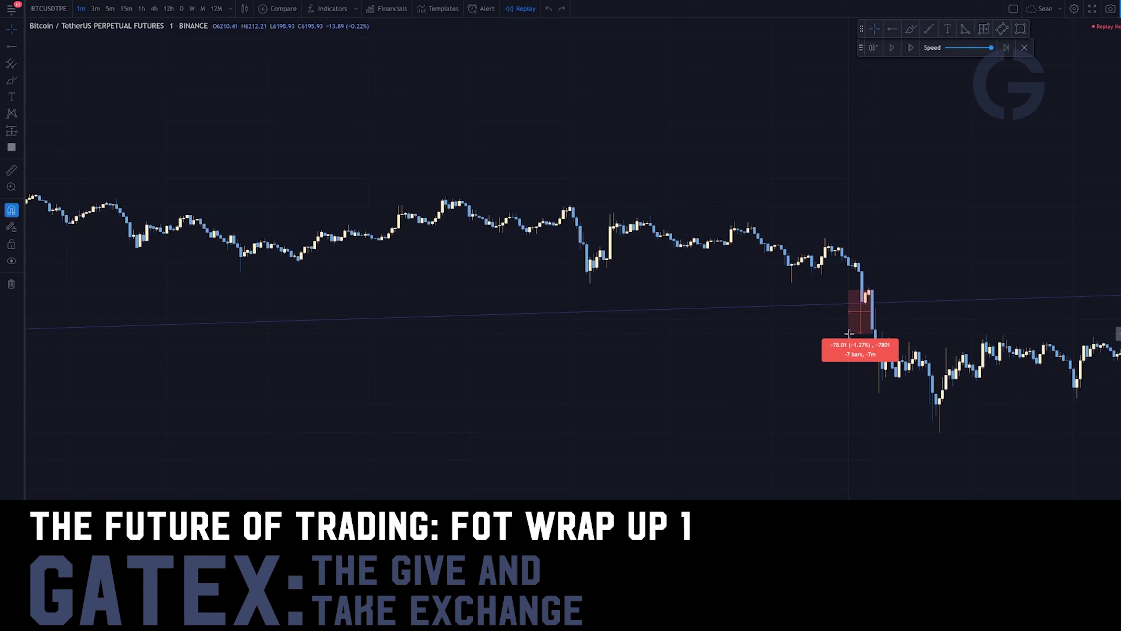
pyautogui.click(849, 333)
# Place a horizontal ray at the earlier swing low above the sloping ray to compare the break, and delete it
pyautogui.click(889, 29)
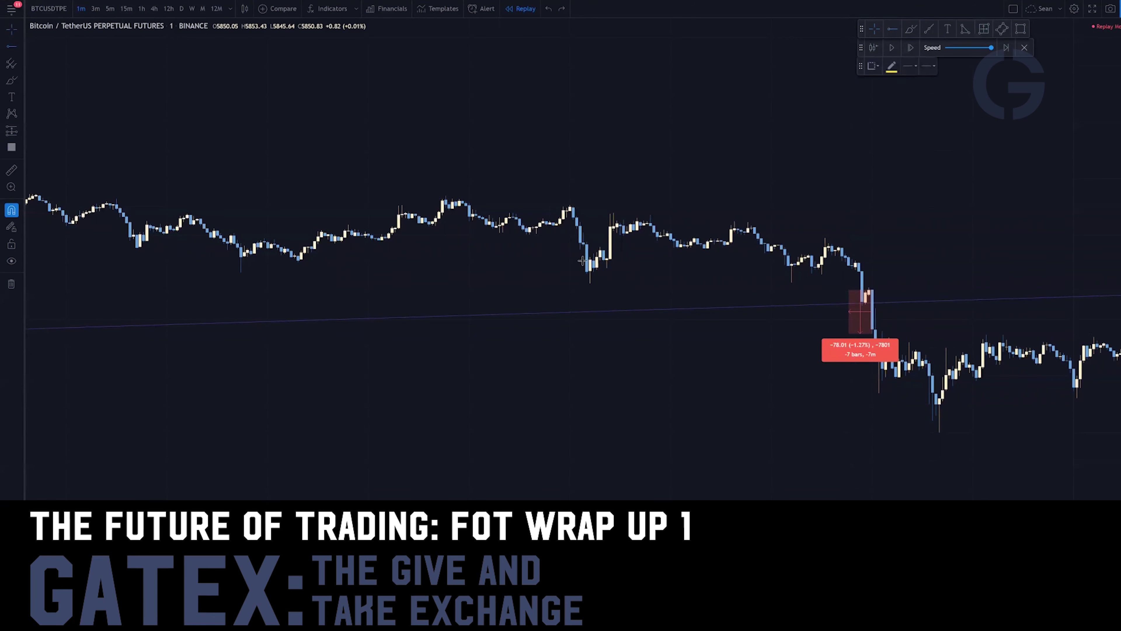
pyautogui.click(590, 283)
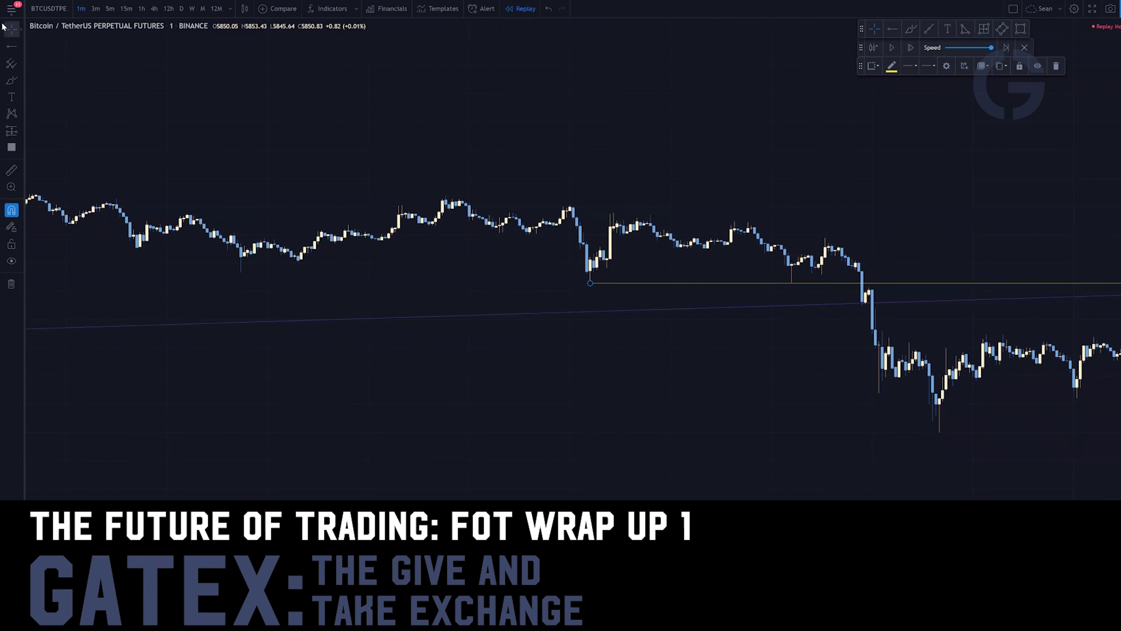
pyautogui.click(21, 29)
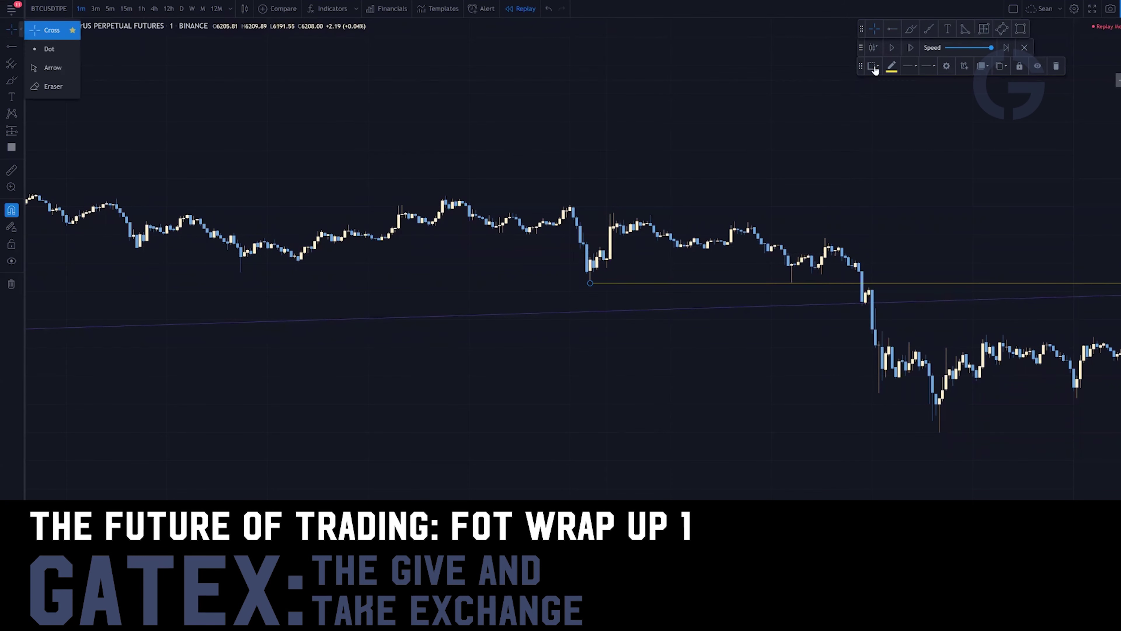
pyautogui.click(862, 288)
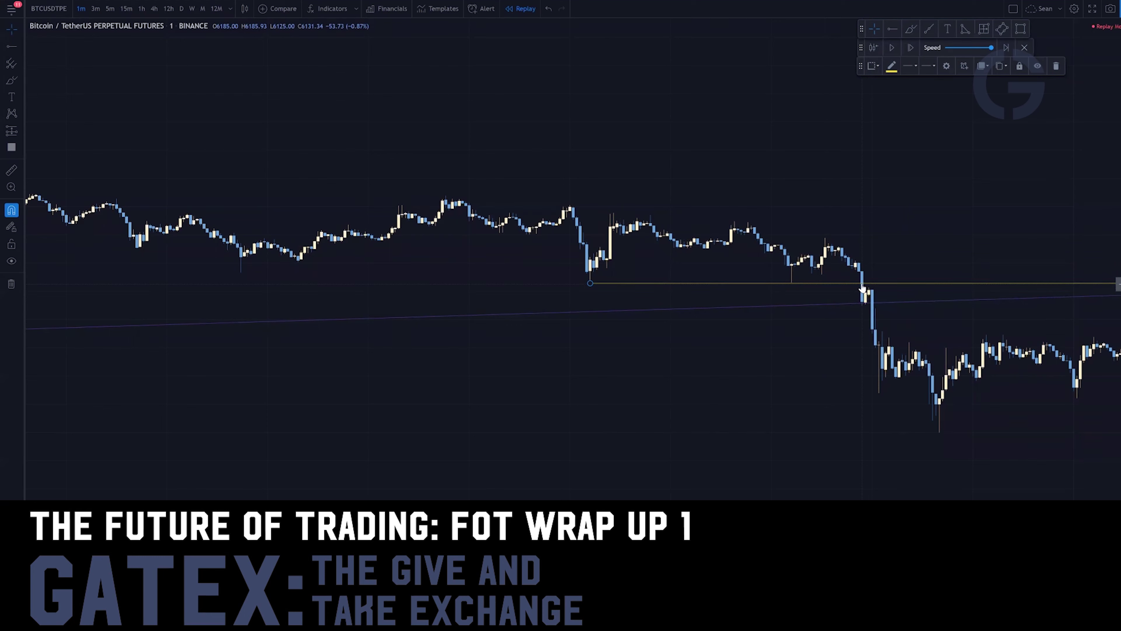
pyautogui.press('Delete')
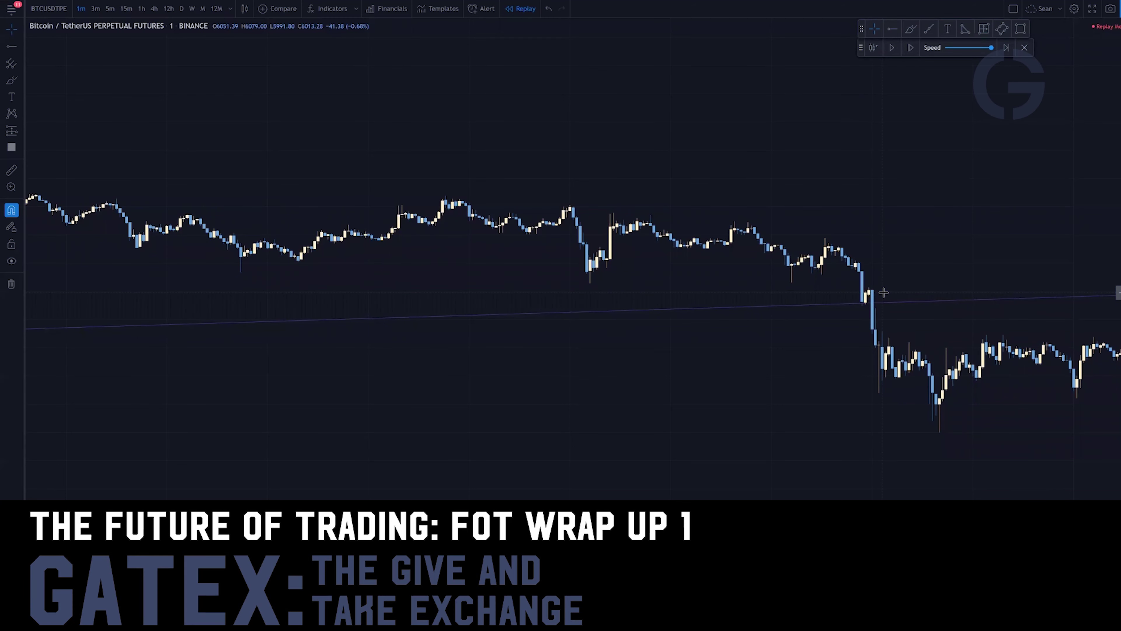
pyautogui.moveTo(688, 170); pyautogui.dragTo(933, 193)
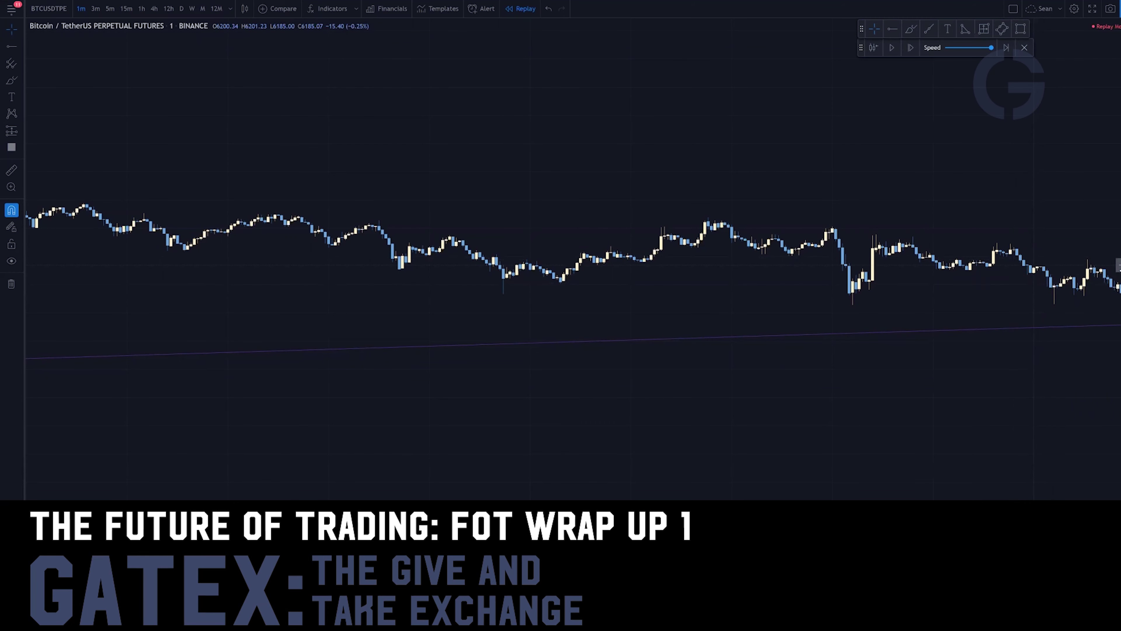
pyautogui.moveTo(1120, 265); pyautogui.dragTo(1089, 257)
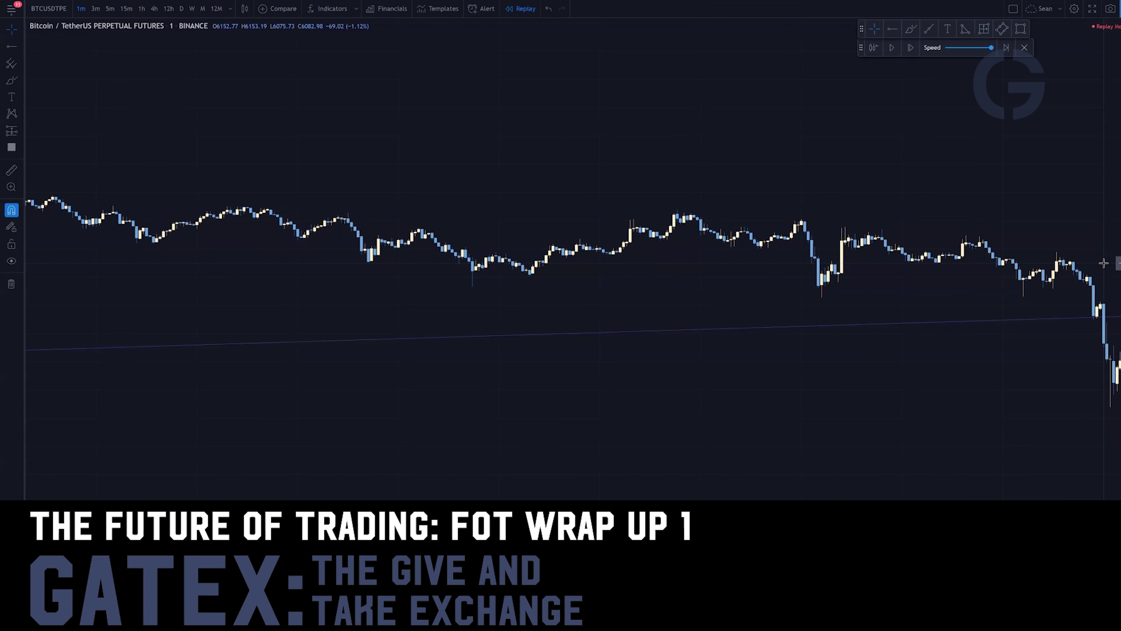
pyautogui.moveTo(744, 292); pyautogui.dragTo(993, 269)
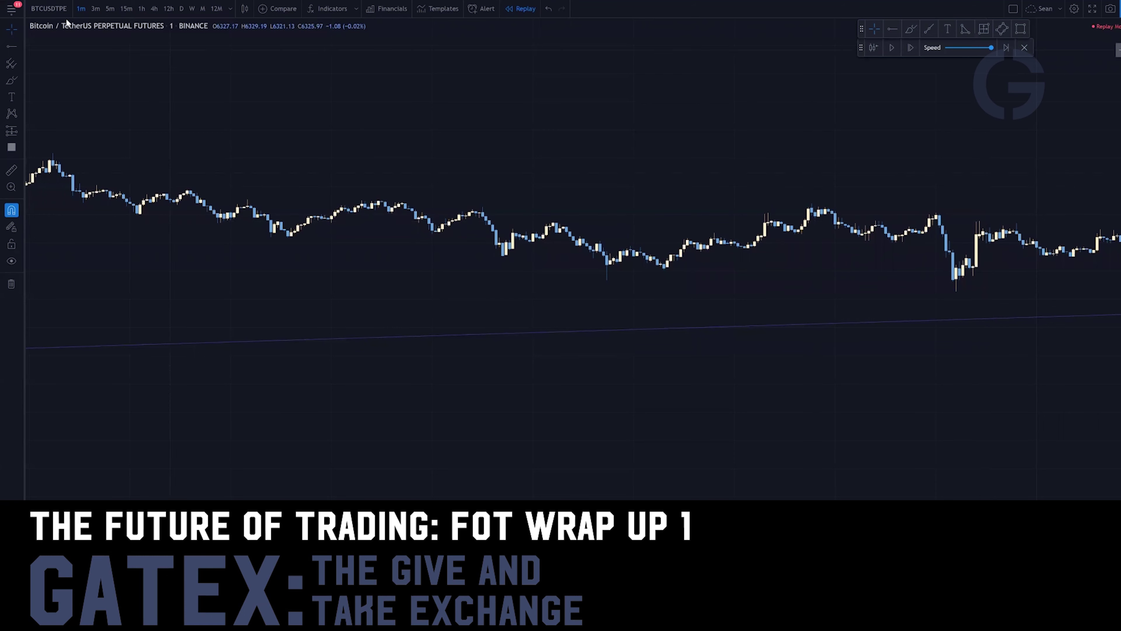
# Return the chart to the 4-hour timeframe and rescale it to bring the earlier price action into view
pyautogui.click(154, 8)
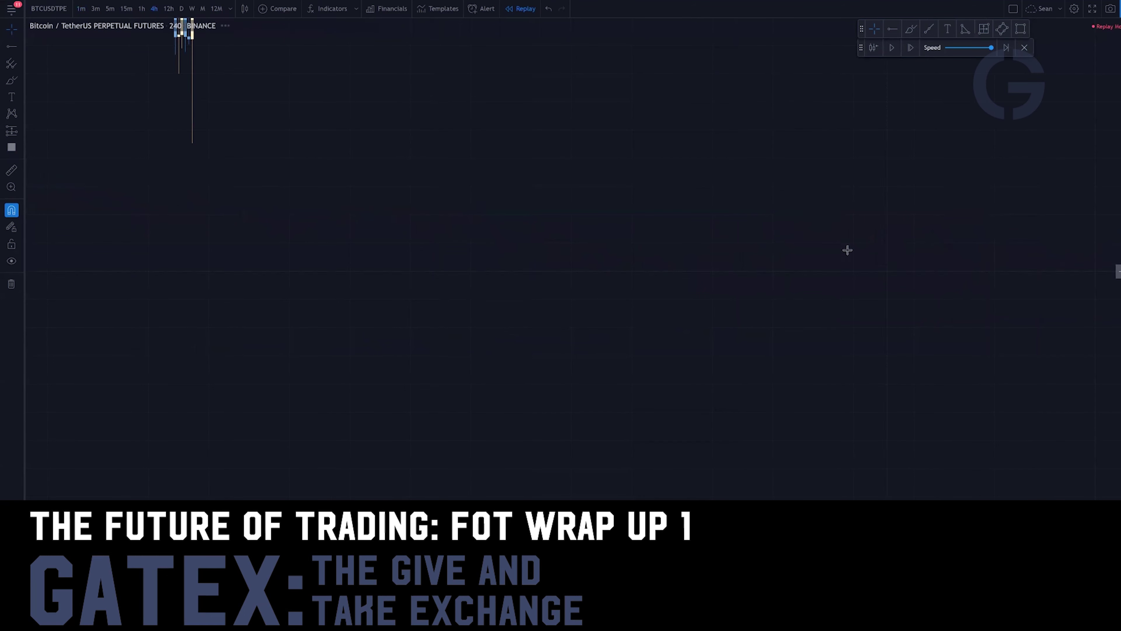
pyautogui.moveTo(742, 229); pyautogui.dragTo(710, 389)
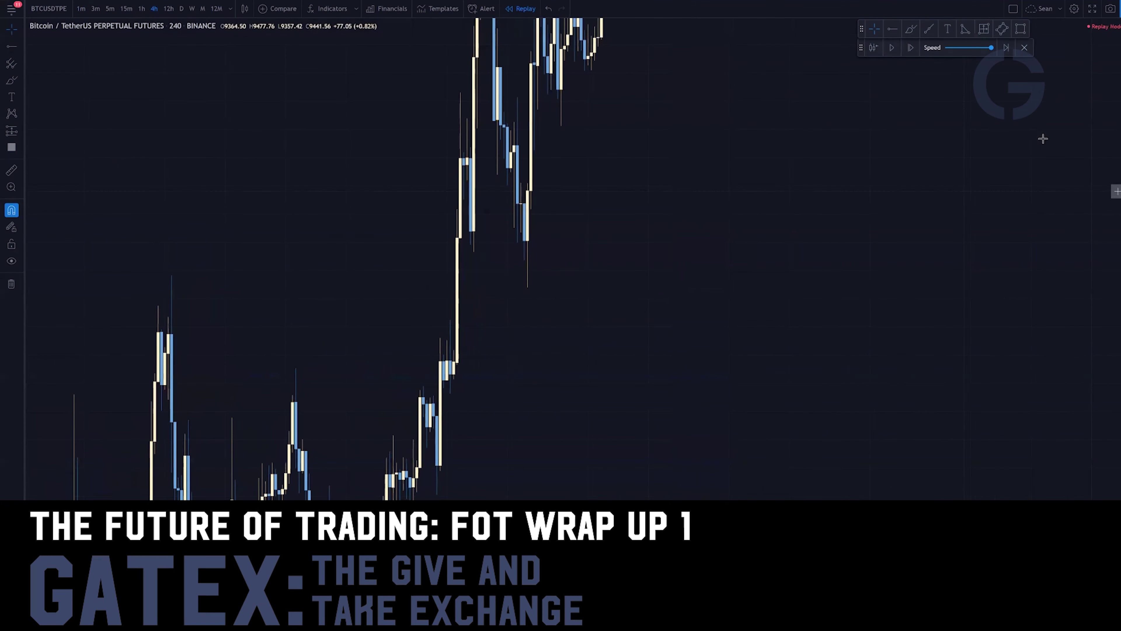
pyautogui.moveTo(1119, 105); pyautogui.dragTo(1119, 419)
pyautogui.scroll(-10, 488, 326)
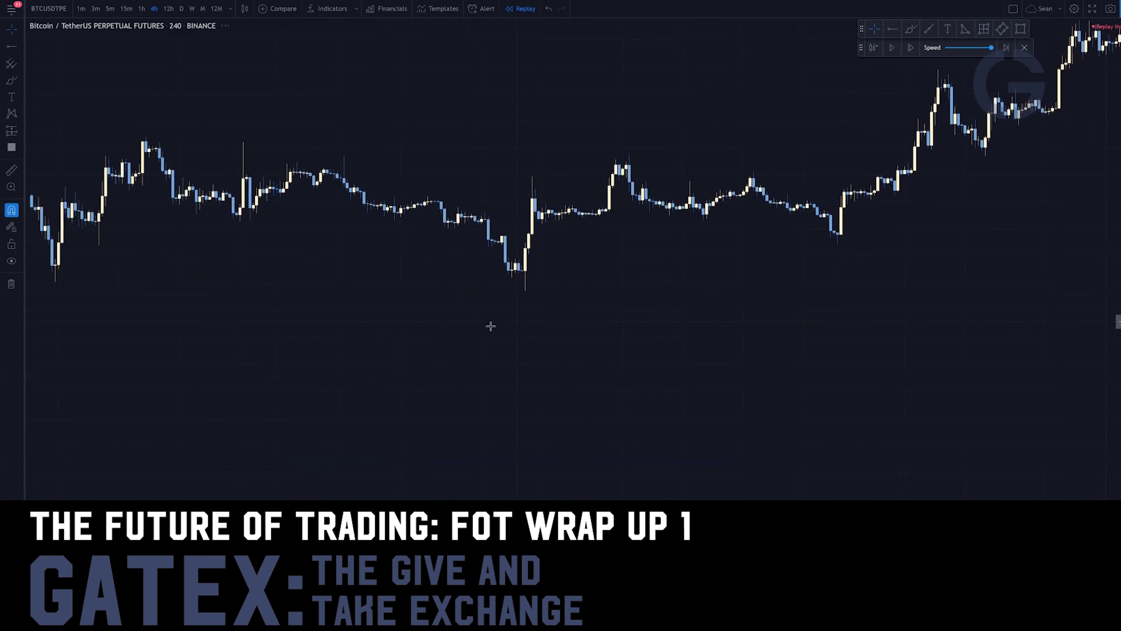
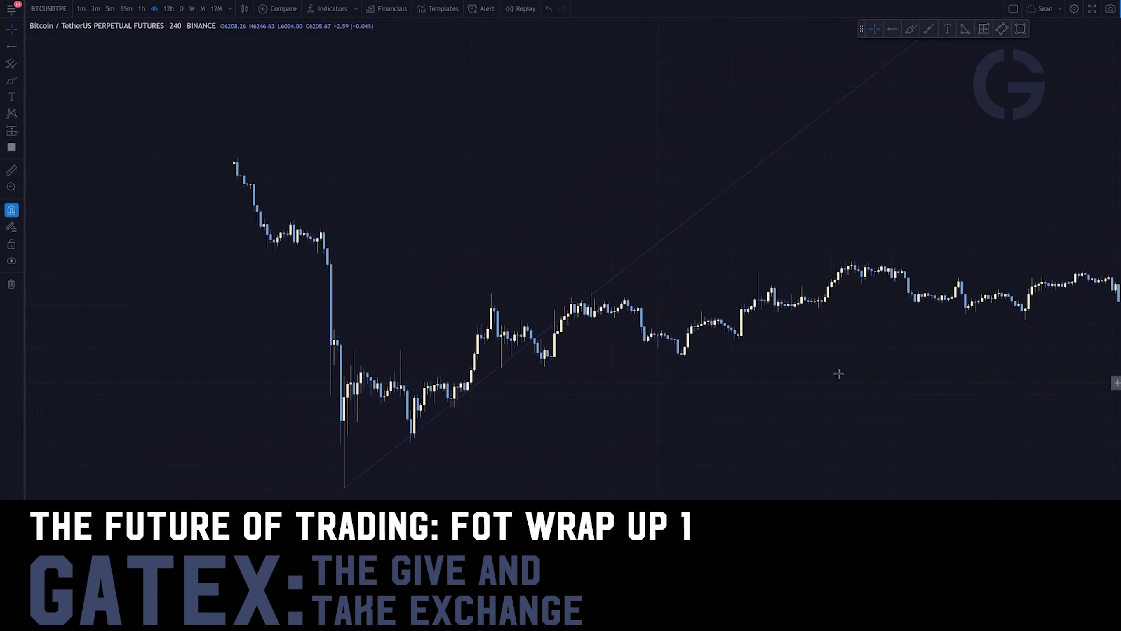
# Start bar replay on the 4-hour chart from the candle that first breaks below the ray after the rebound high
pyautogui.scroll(3, 595, 418)
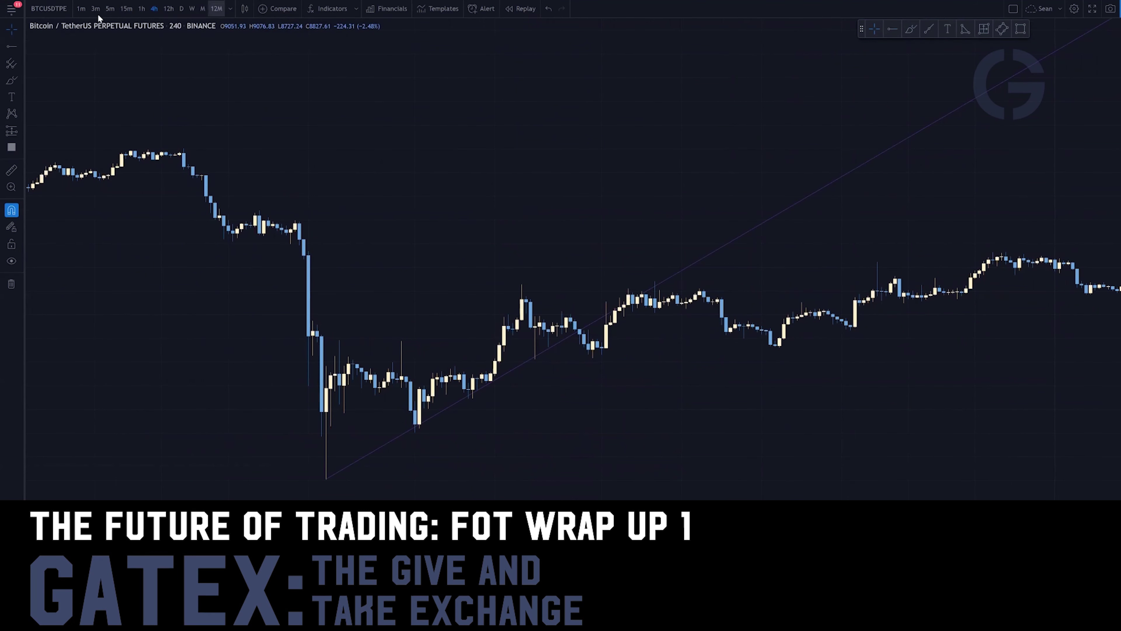
pyautogui.click(523, 8)
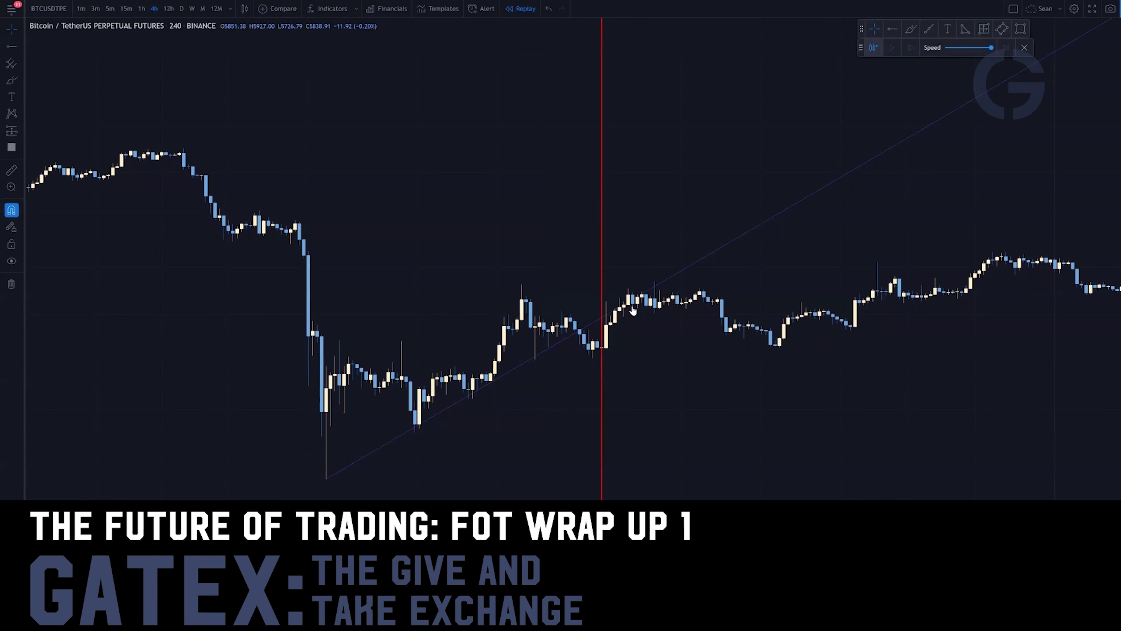
pyautogui.click(584, 307)
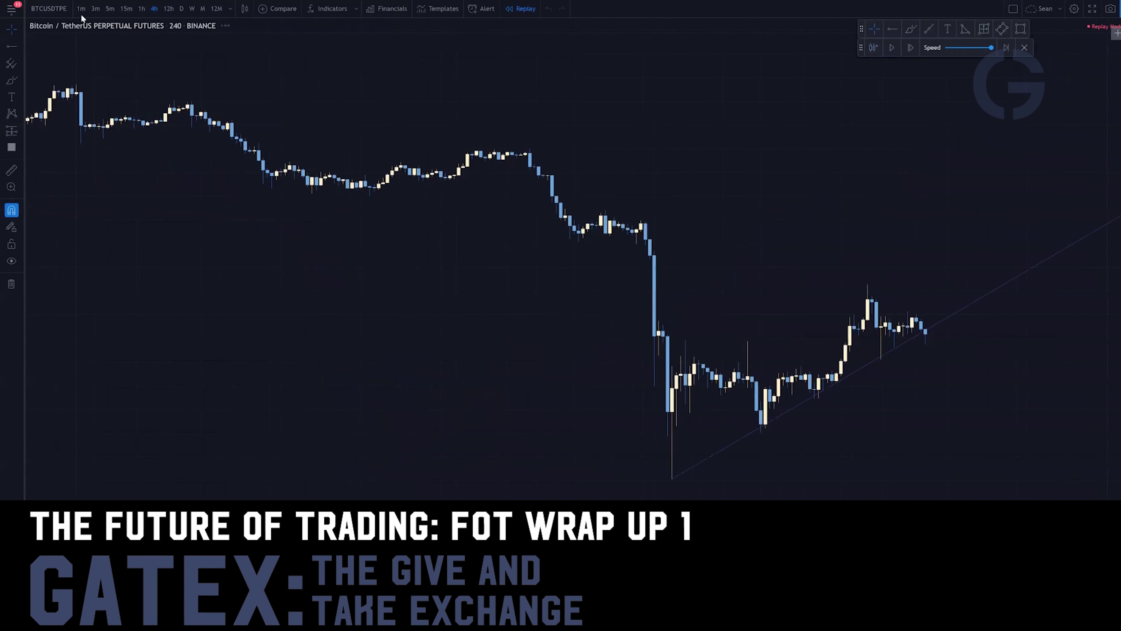
# Examine the ray break on the 3-minute timeframe and switch to the 1-minute timeframe for finer detail
pyautogui.click(96, 9)
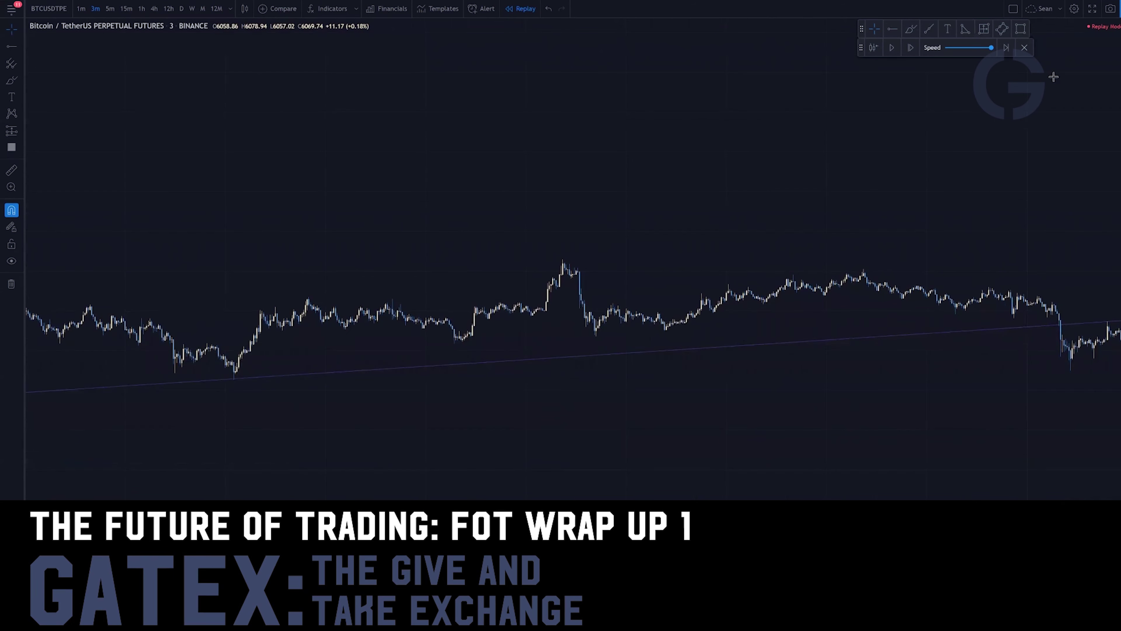
pyautogui.scroll(7, 1056, 347)
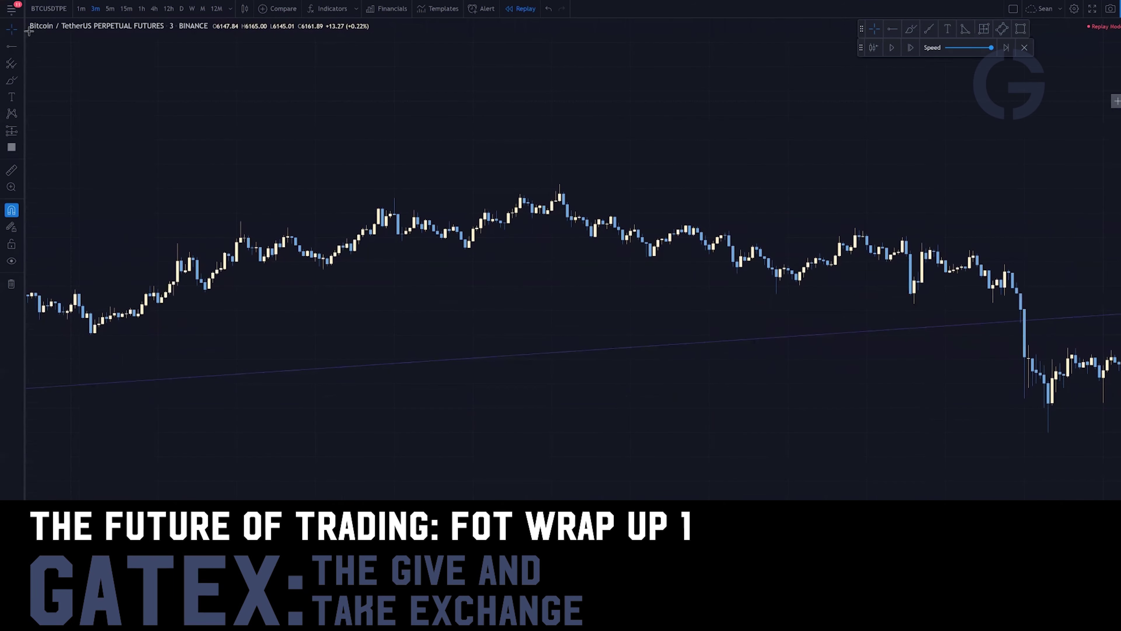
pyautogui.click(81, 9)
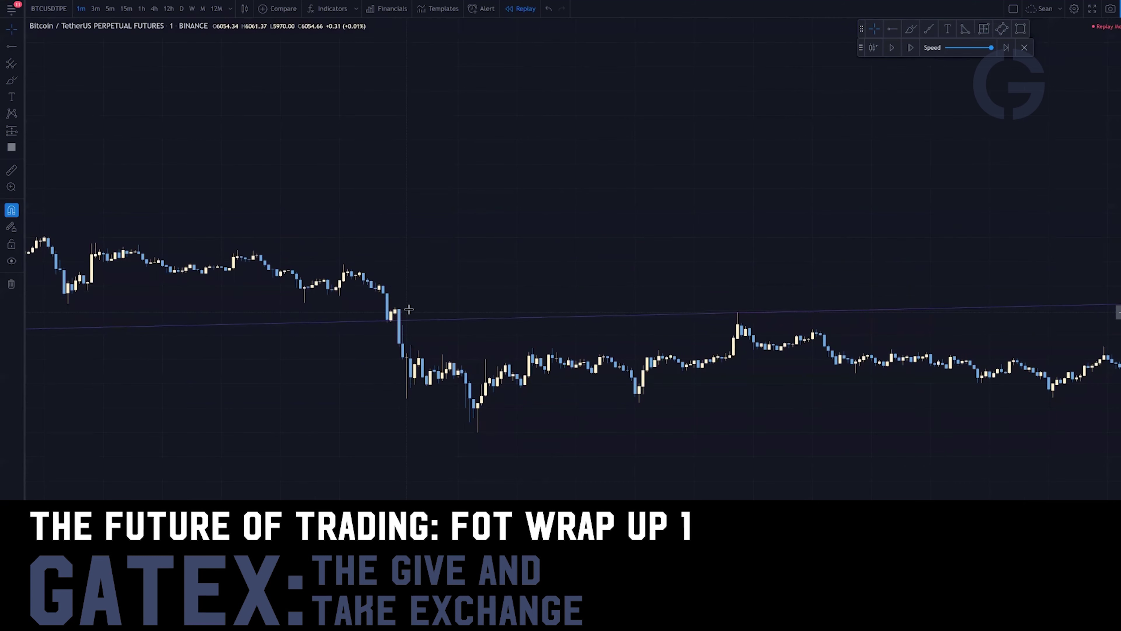
# Measure the price move from the top of the small pause above the ray down through the break
pyautogui.keyDown('shift'); pyautogui.click(410, 309); pyautogui.keyUp('shift')
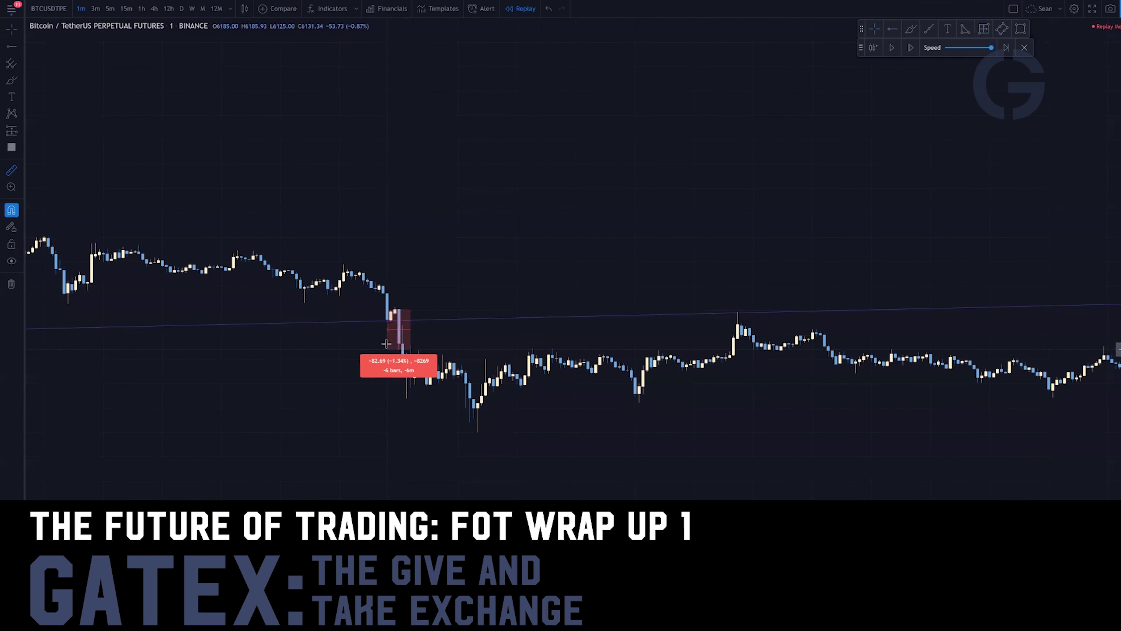